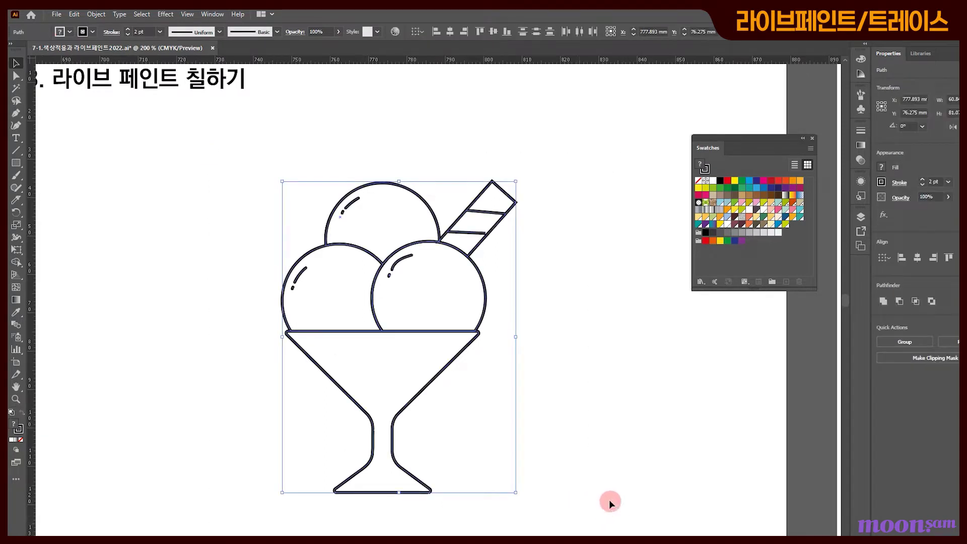
# Step: Fill the top scoop pink, the front-left scoop light orange and the front-right scoop mint with the Live Paint Bucket
pyautogui.click(17, 261)
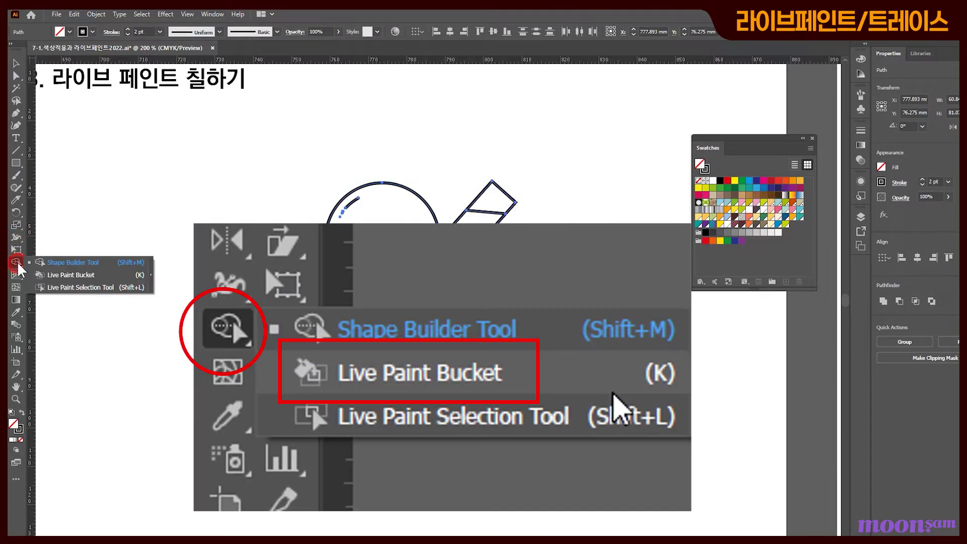
pyautogui.click(75, 276)
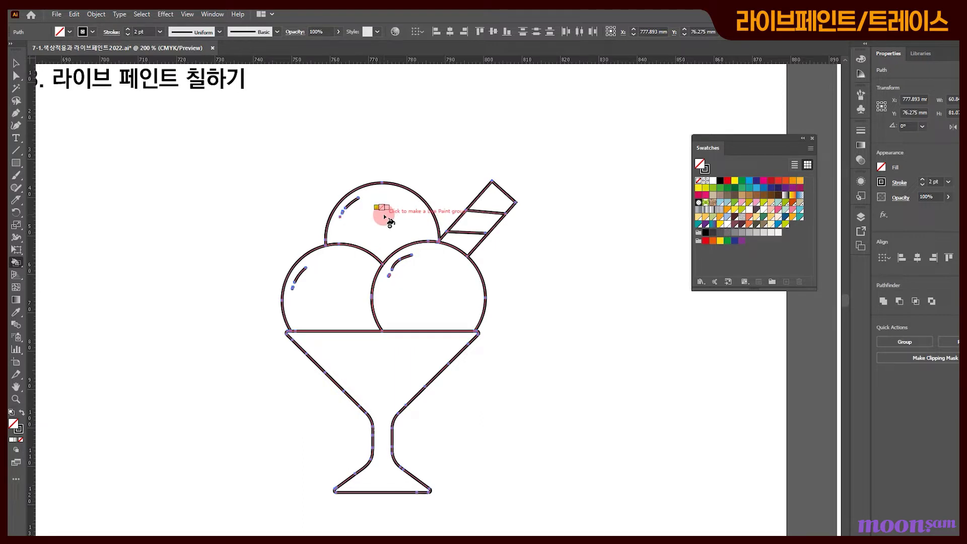
pyautogui.click(757, 204)
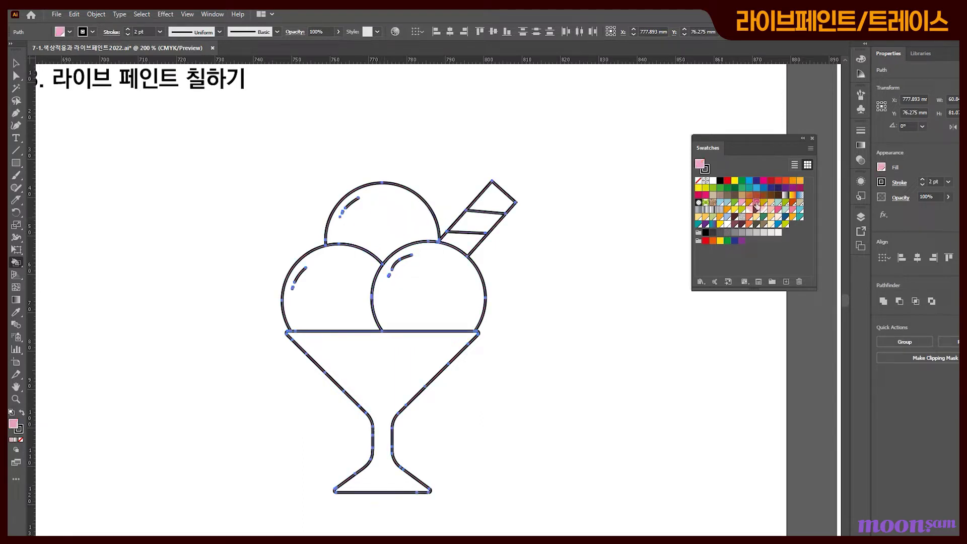
pyautogui.click(375, 211)
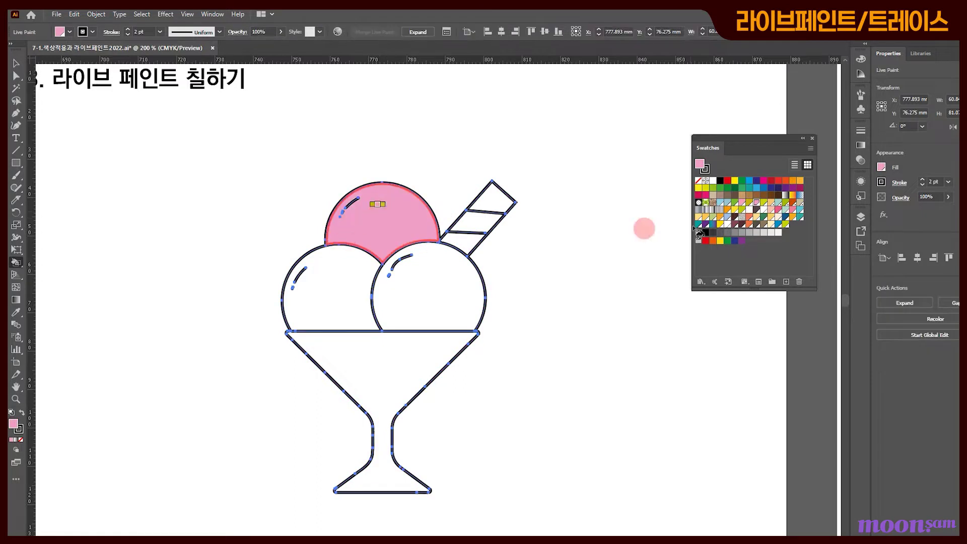
pyautogui.click(771, 203)
pyautogui.click(337, 289)
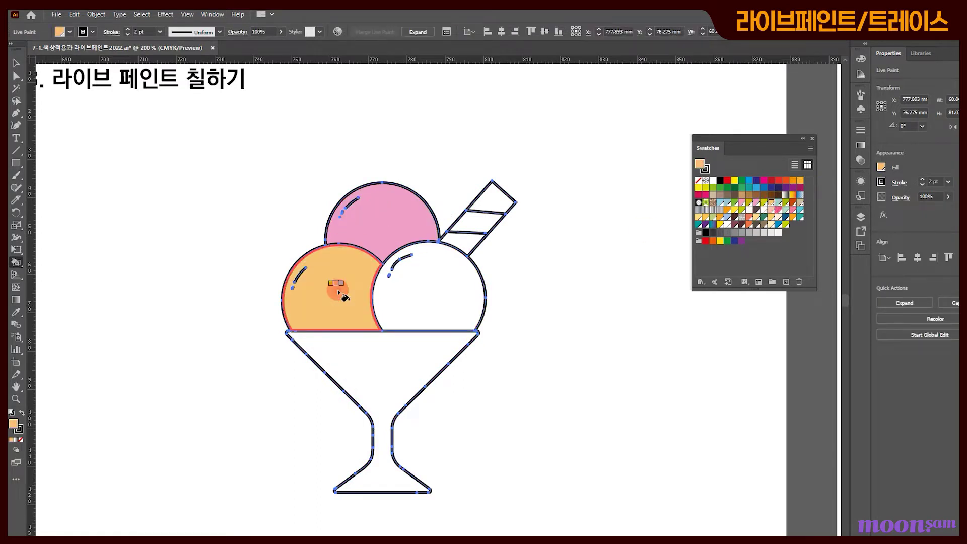
pyautogui.click(779, 202)
pyautogui.click(430, 292)
# Step: Fill the glass light gray and the wafer stick's stripes alternately brown and yellow with Live Paint
pyautogui.moveTo(756, 138); pyautogui.dragTo(717, 163)
pyautogui.click(672, 291)
pyautogui.click(353, 359)
pyautogui.click(693, 240)
pyautogui.click(465, 243)
pyautogui.click(592, 275)
pyautogui.click(476, 222)
pyautogui.click(657, 282)
pyautogui.click(495, 197)
pyautogui.click(463, 244)
# Step: Move the painted ice cream artwork slightly upward on the artboard
pyautogui.click(16, 64)
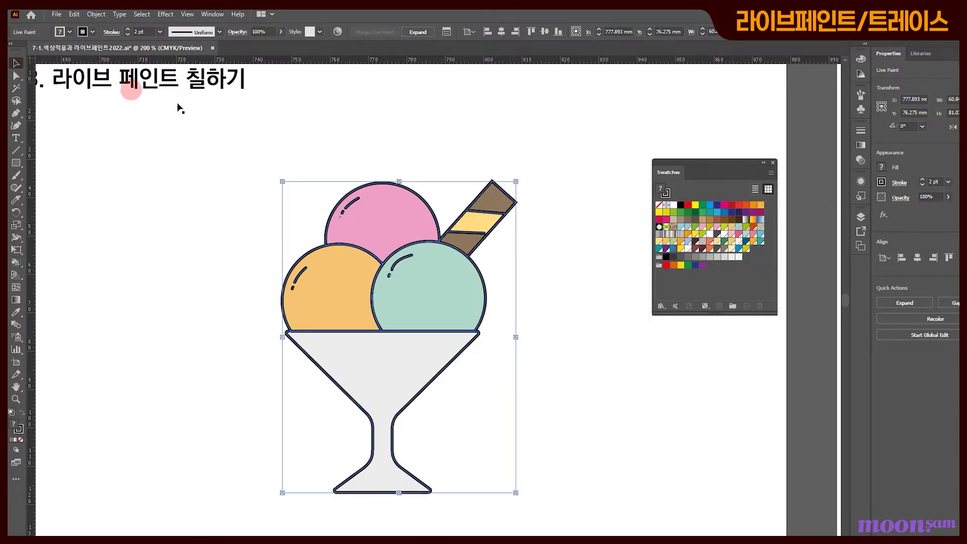
pyautogui.click(585, 301)
pyautogui.click(449, 274)
pyautogui.click(582, 280)
pyautogui.moveTo(395, 339)
pyautogui.mouseDown()
pyautogui.moveTo(395, 315)
pyautogui.moveTo(416, 337)
pyautogui.moveTo(380, 339)
pyautogui.moveTo(395, 351)
pyautogui.moveTo(395, 340)
pyautogui.mouseUp()
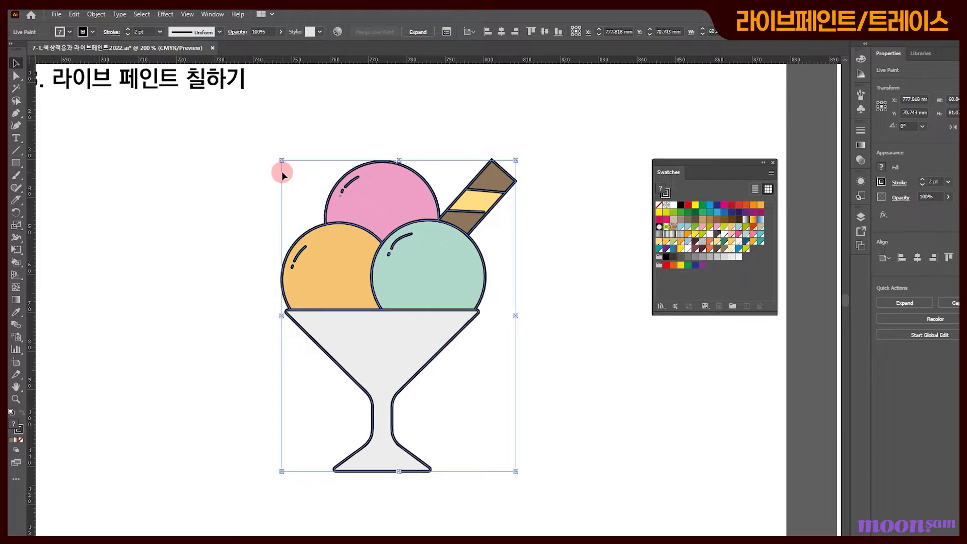
# Step: Draw a nearly horizontal line across the upper part of the glass bowl from edge to edge
pyautogui.click(15, 151)
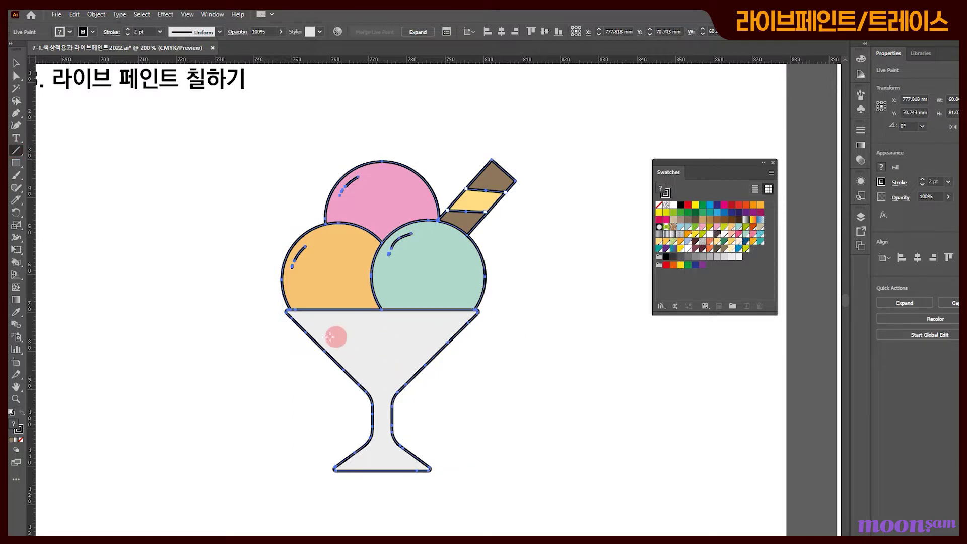
pyautogui.moveTo(313, 340); pyautogui.dragTo(448, 343)
pyautogui.press('v')
# Step: Try to fill the glass area above the new line green with the Live Paint Bucket
pyautogui.moveTo(242, 142); pyautogui.dragTo(468, 410)
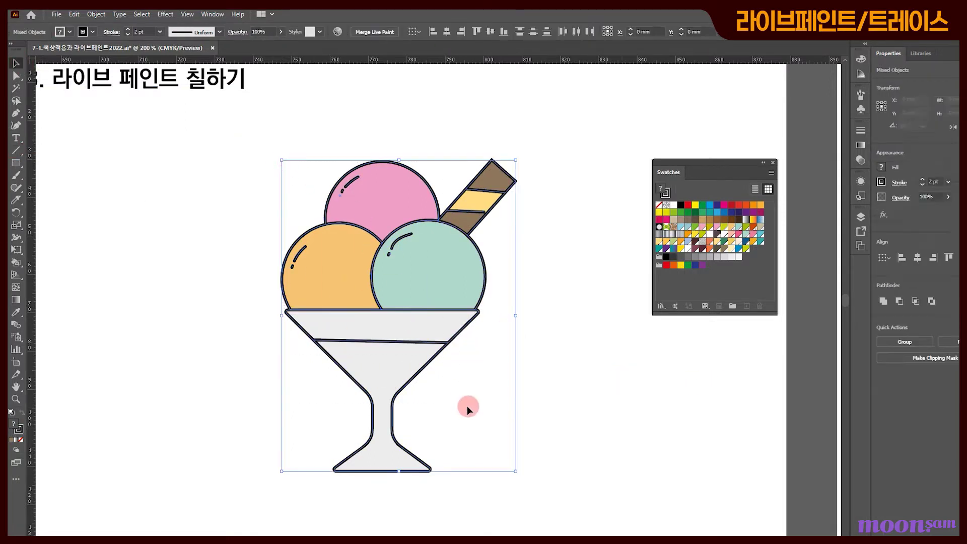
pyautogui.click(16, 262)
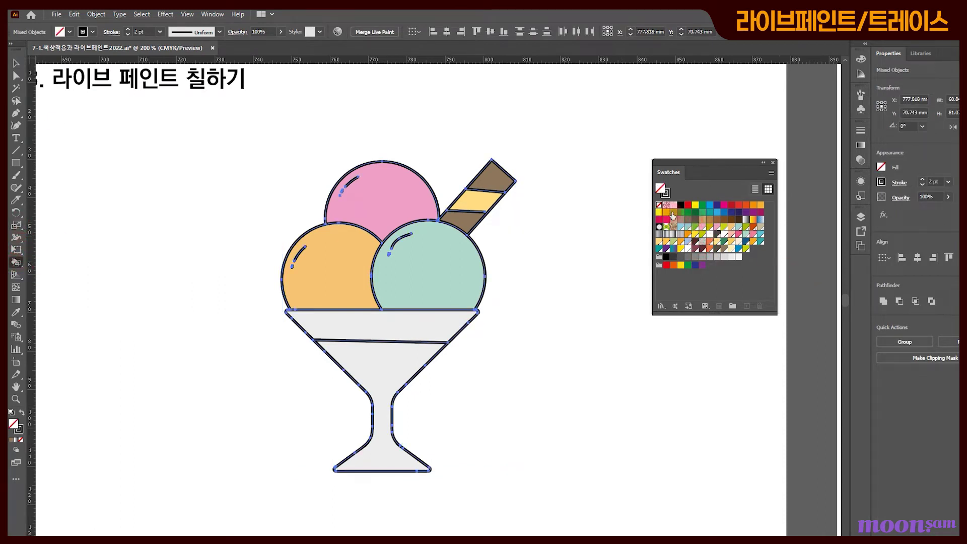
pyautogui.click(674, 213)
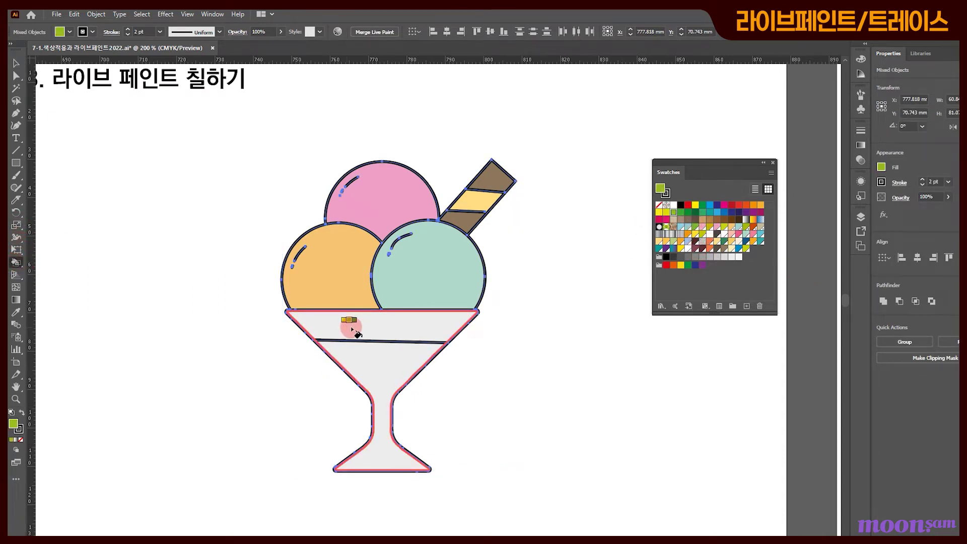
pyautogui.click(353, 329)
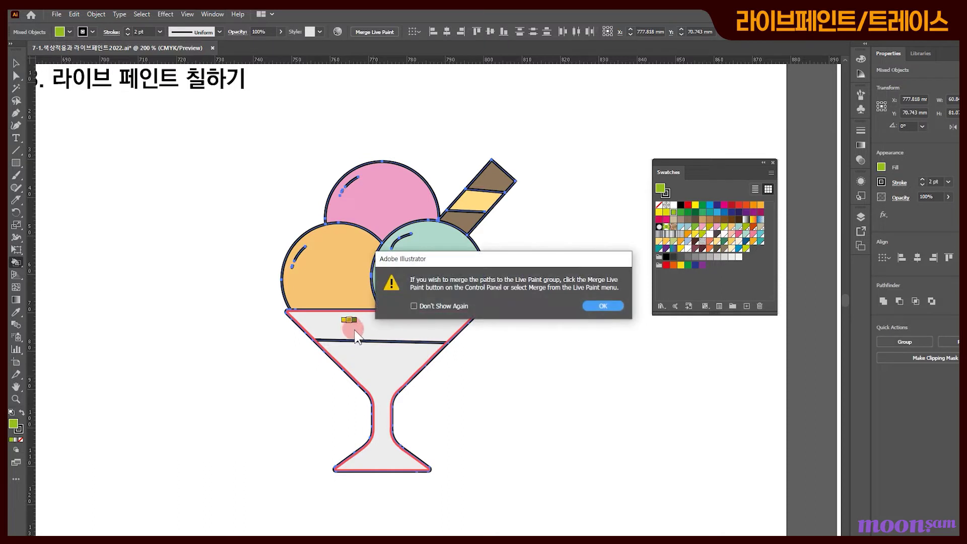
pyautogui.click(604, 306)
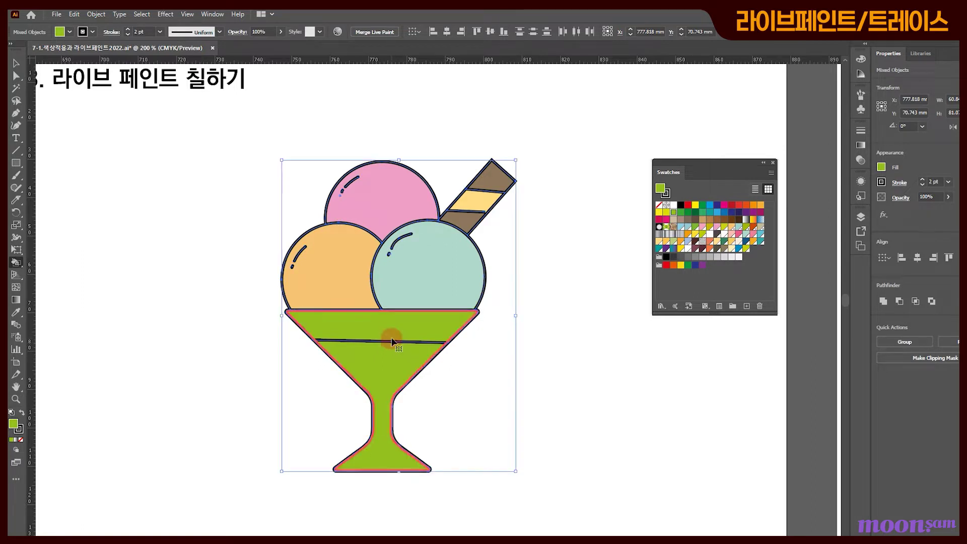
pyautogui.hotkey('ctrl', 'z')
# Step: Select the whole ice cream artwork with the new line and merge them into one Live Paint group
pyautogui.click(15, 64)
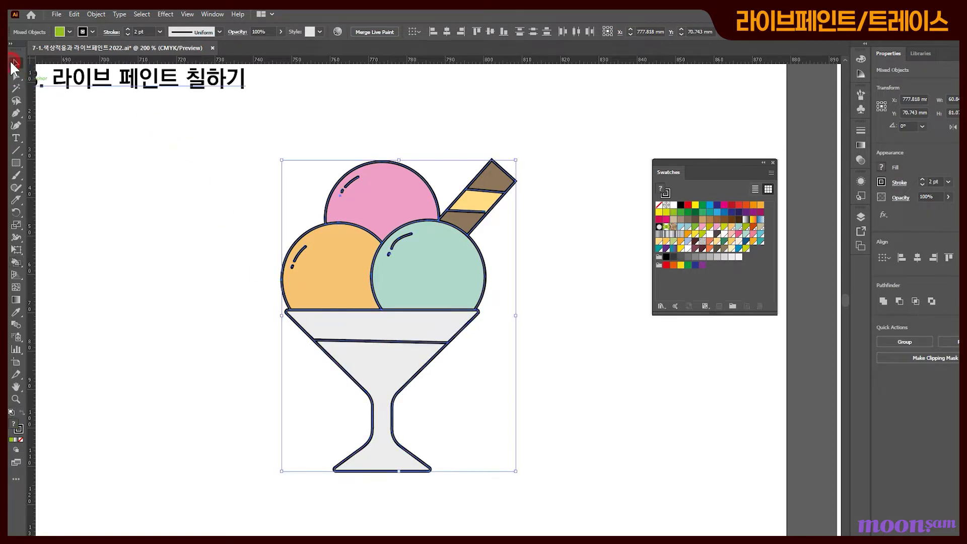
pyautogui.click(185, 198)
pyautogui.moveTo(266, 148); pyautogui.dragTo(470, 436)
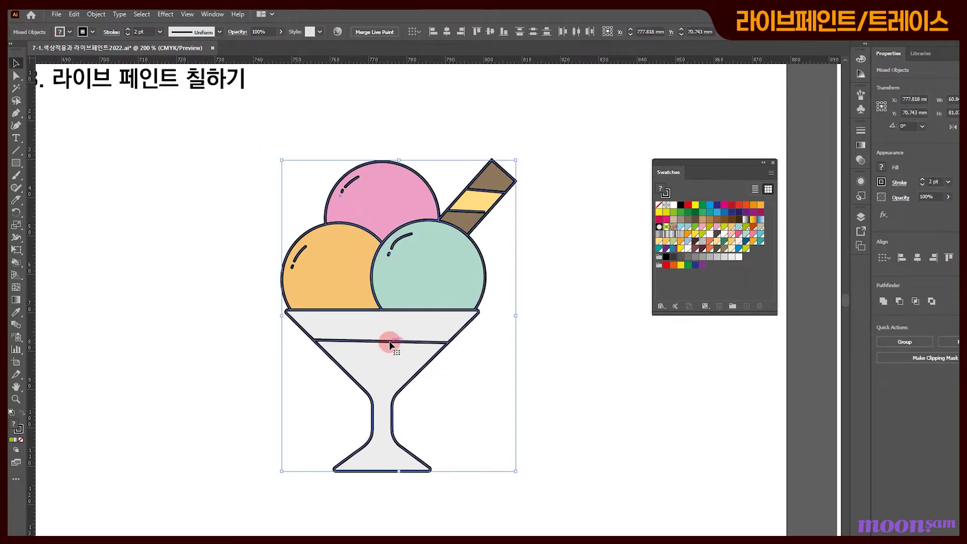
pyautogui.click(96, 15)
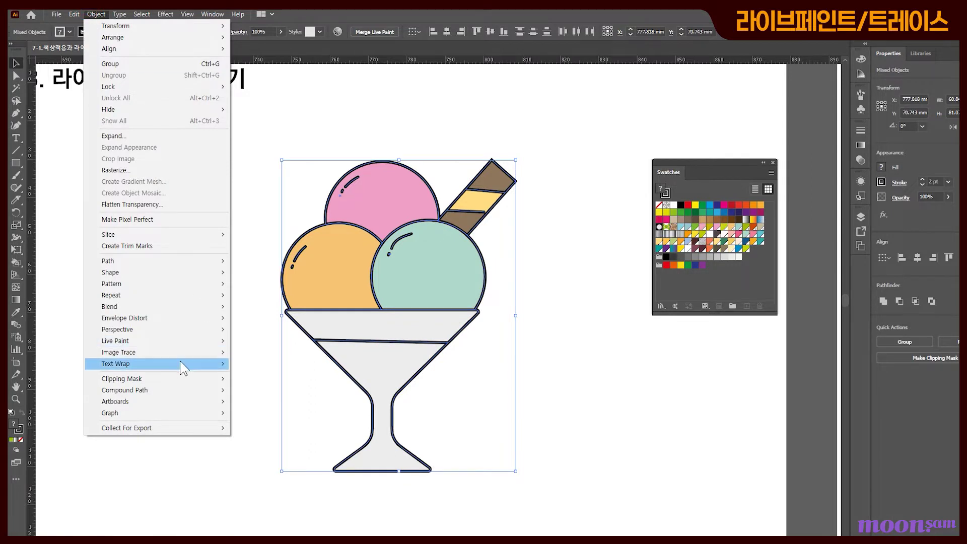
pyautogui.moveTo(173, 342)
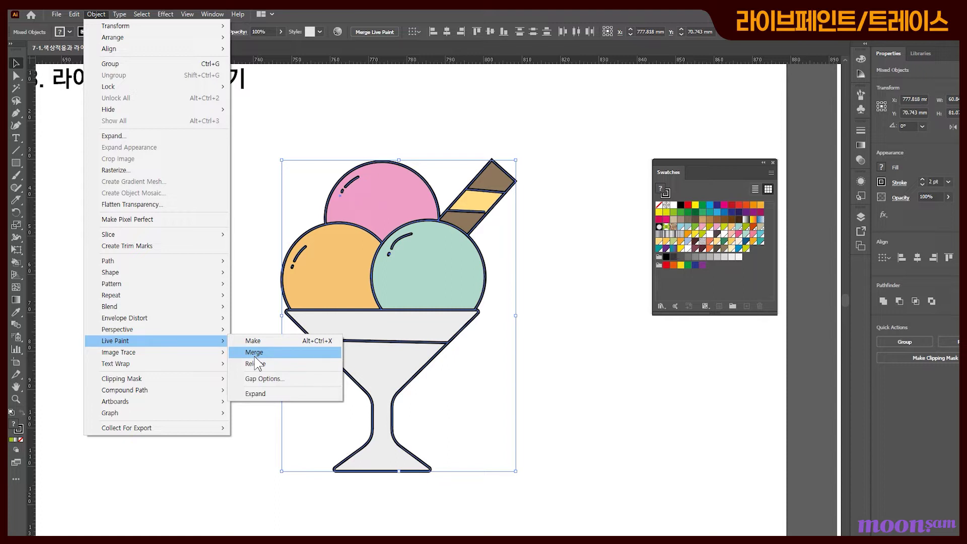
pyautogui.click(256, 353)
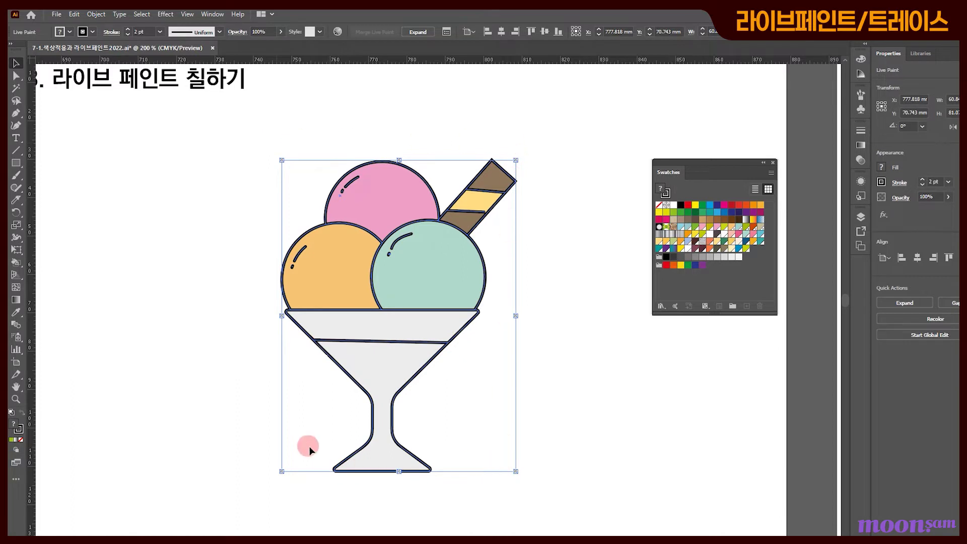
# Step: Fill the glass's upper band above the line yellow-green with the Live Paint Bucket and deselect the artwork
pyautogui.click(15, 276)
pyautogui.click(16, 262)
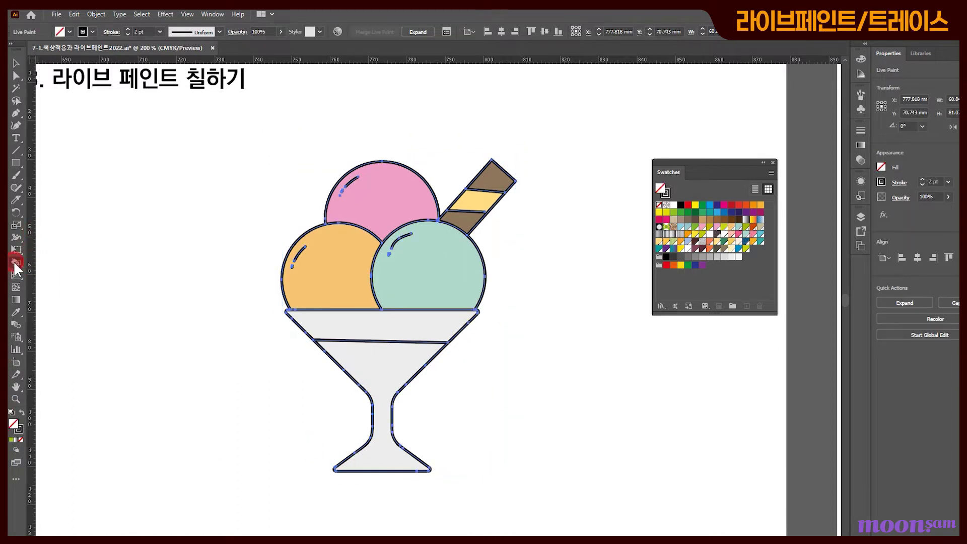
pyautogui.click(724, 228)
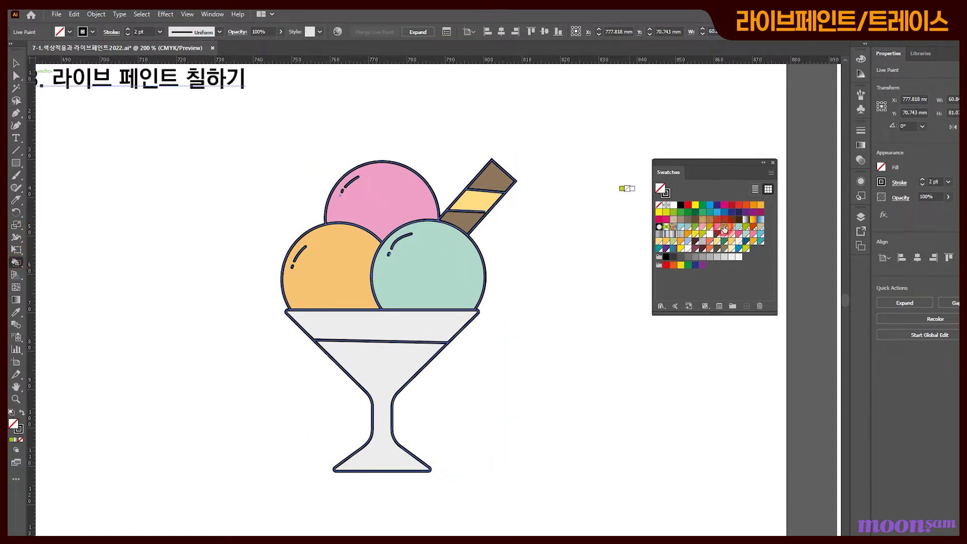
pyautogui.click(395, 324)
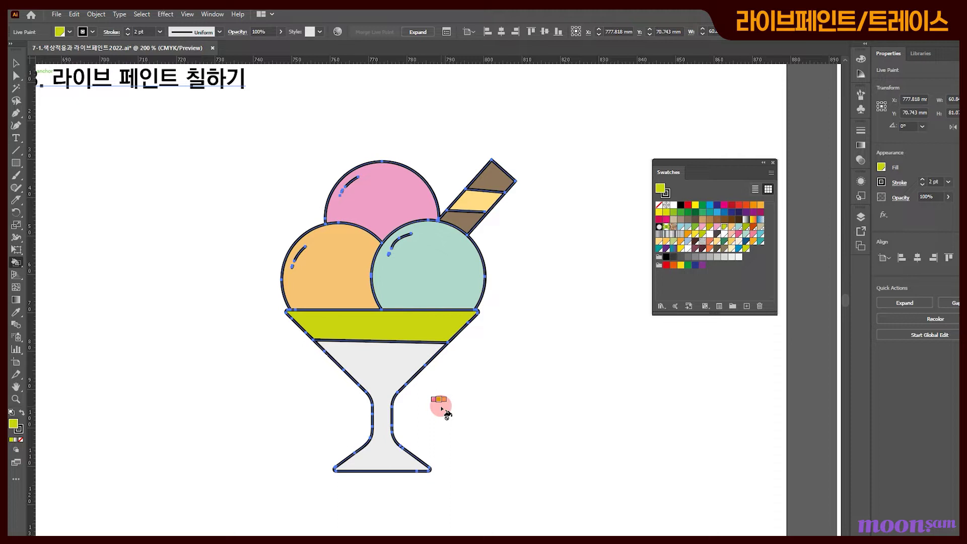
pyautogui.click(16, 63)
pyautogui.click(578, 417)
# Step: Isolate the Live Paint group and draw a small white-filled circle on the orange scoop
pyautogui.click(445, 291)
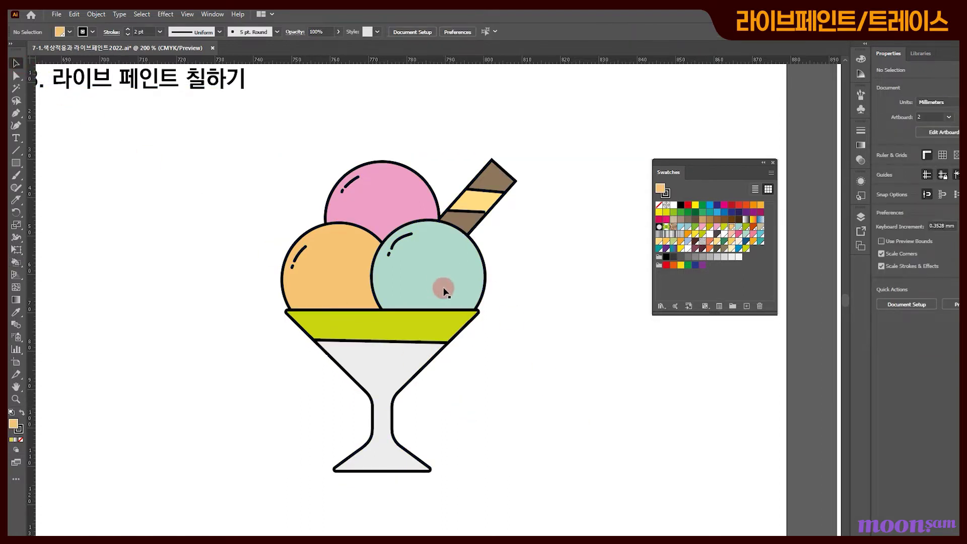
pyautogui.click(444, 291)
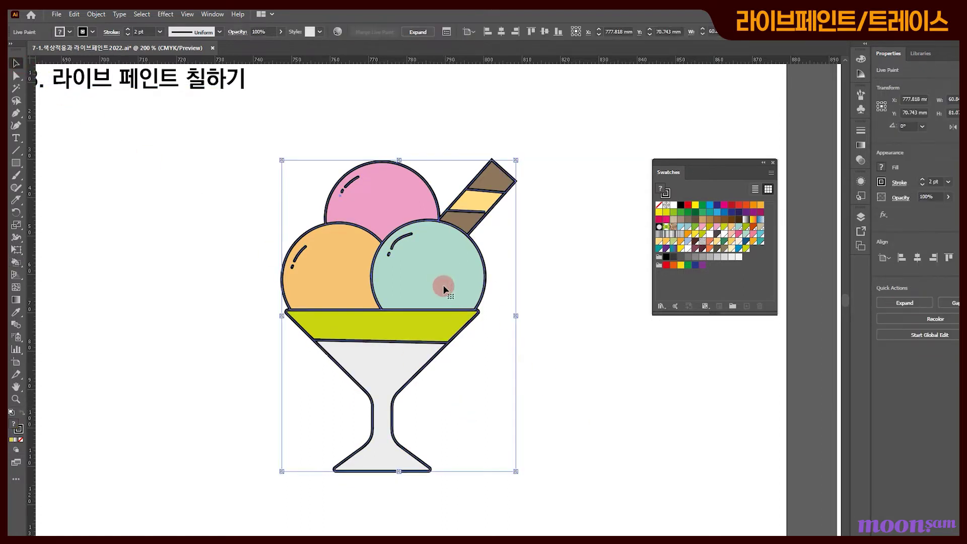
pyautogui.doubleClick(445, 289)
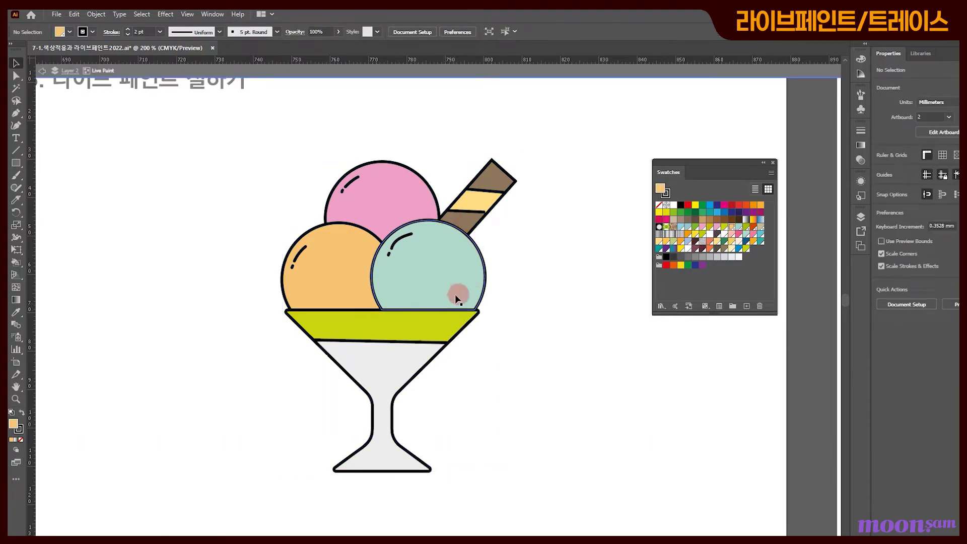
pyautogui.click(16, 162)
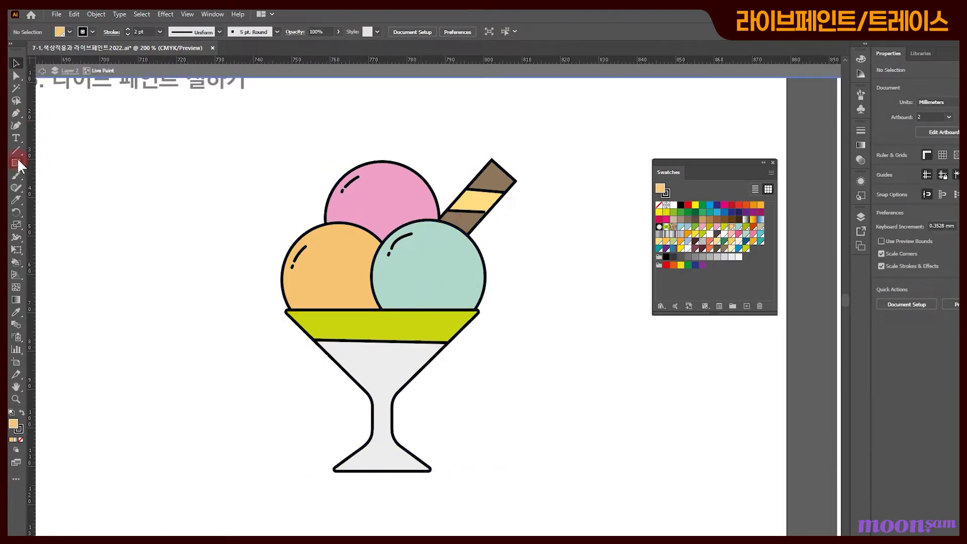
pyautogui.moveTo(15, 163); pyautogui.dragTo(62, 189)
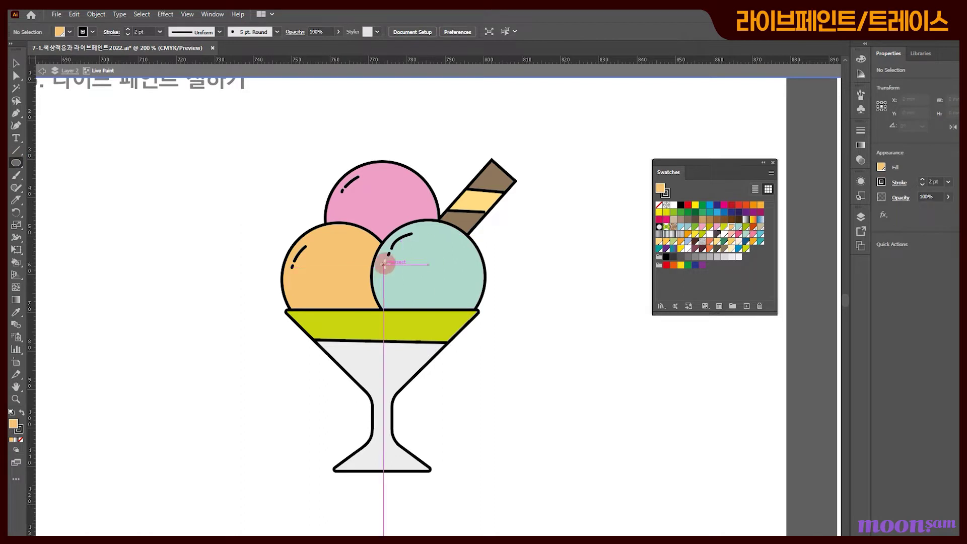
pyautogui.moveTo(383, 264); pyautogui.dragTo(299, 287)
pyautogui.click(673, 205)
# Step: Add matching white circles to the mint and pink scoops, the pink one about 2.36 mm wide, and leave isolation mode
pyautogui.click(16, 62)
pyautogui.click(556, 311)
pyautogui.moveTo(300, 287); pyautogui.dragTo(373, 176)
pyautogui.click(201, 198)
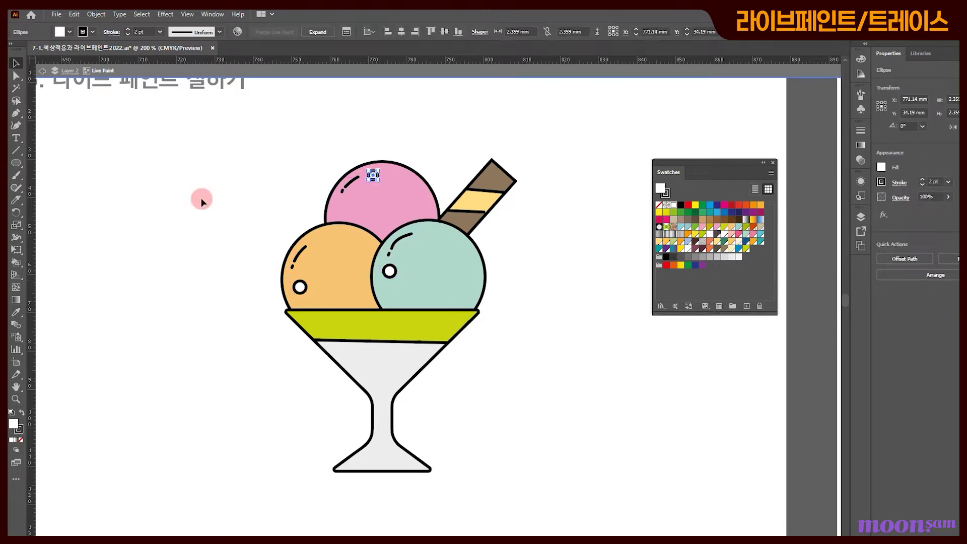
pyautogui.click(577, 263)
pyautogui.doubleClick(559, 270)
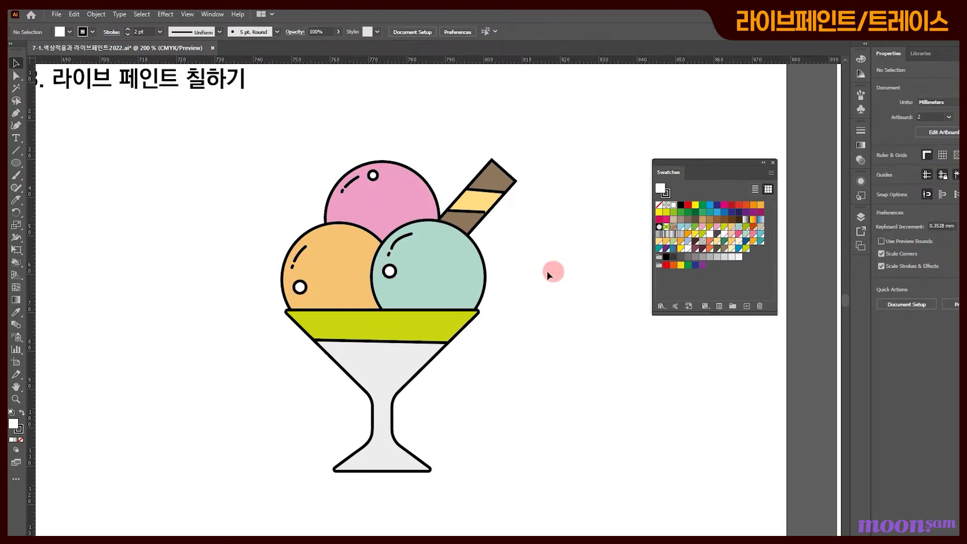
# Step: Move the artwork slightly down and to the left, and fill the pink scoop's circle dark blue with Live Paint
pyautogui.moveTo(432, 285)
pyautogui.mouseDown()
pyautogui.moveTo(446, 295)
pyautogui.moveTo(460, 353)
pyautogui.moveTo(419, 273)
pyautogui.moveTo(443, 306)
pyautogui.mouseUp()
pyautogui.click(576, 374)
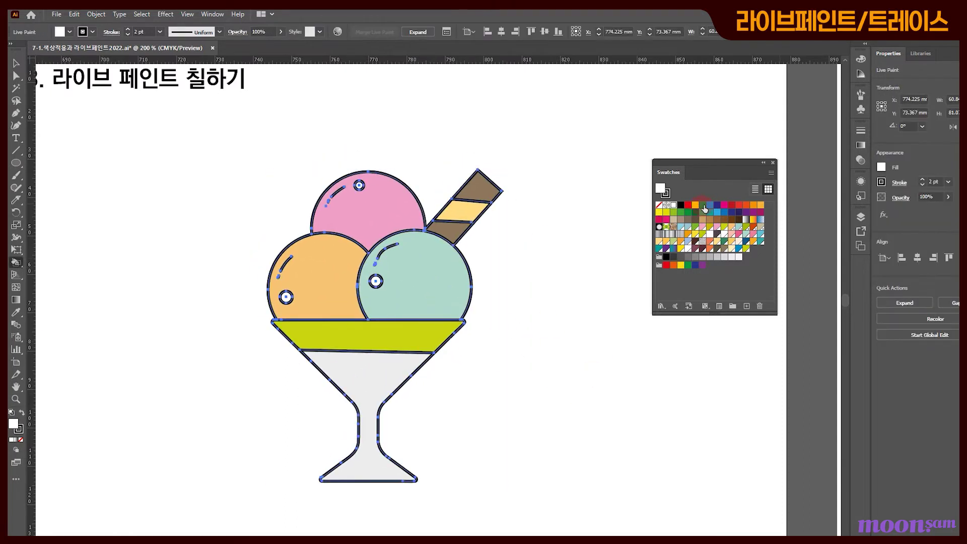
pyautogui.click(717, 207)
pyautogui.click(358, 185)
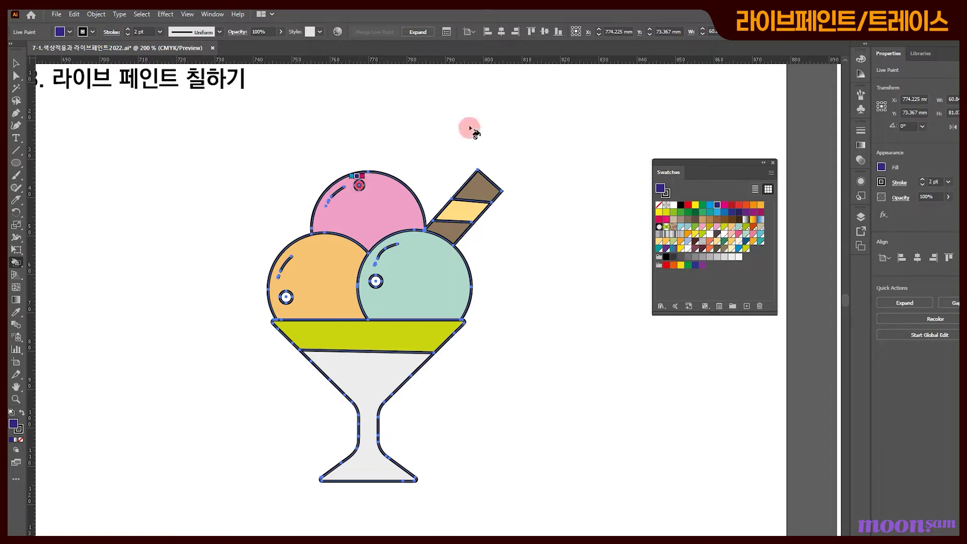
pyautogui.click(16, 63)
pyautogui.click(534, 285)
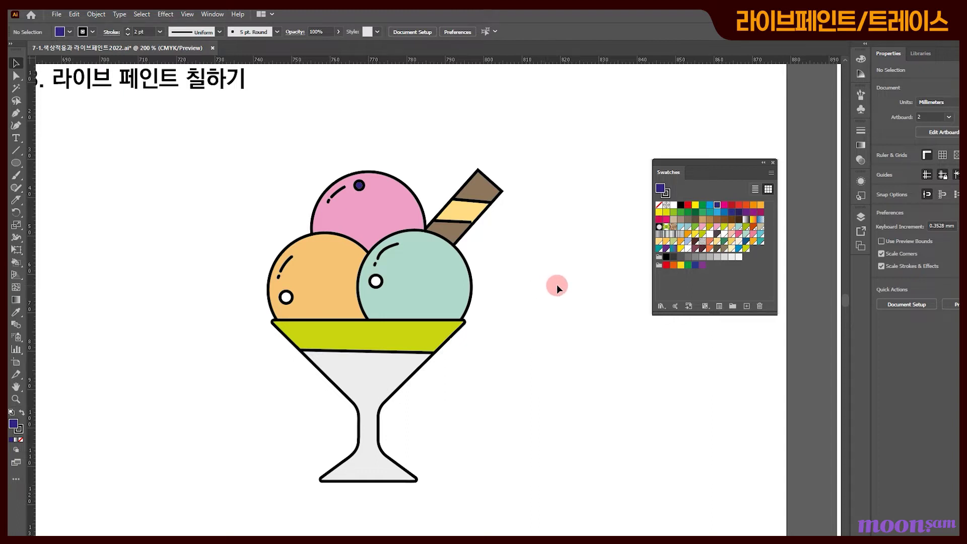
# Step: Move the ice cream artwork slightly upward and expand its Live Paint group
pyautogui.hotkey('ctrl', 'a')
pyautogui.hotkey('ctrl', 'alt', 'x')
pyautogui.moveTo(418, 280)
pyautogui.mouseDown()
pyautogui.moveTo(407, 276)
pyautogui.moveTo(422, 279)
pyautogui.mouseUp()
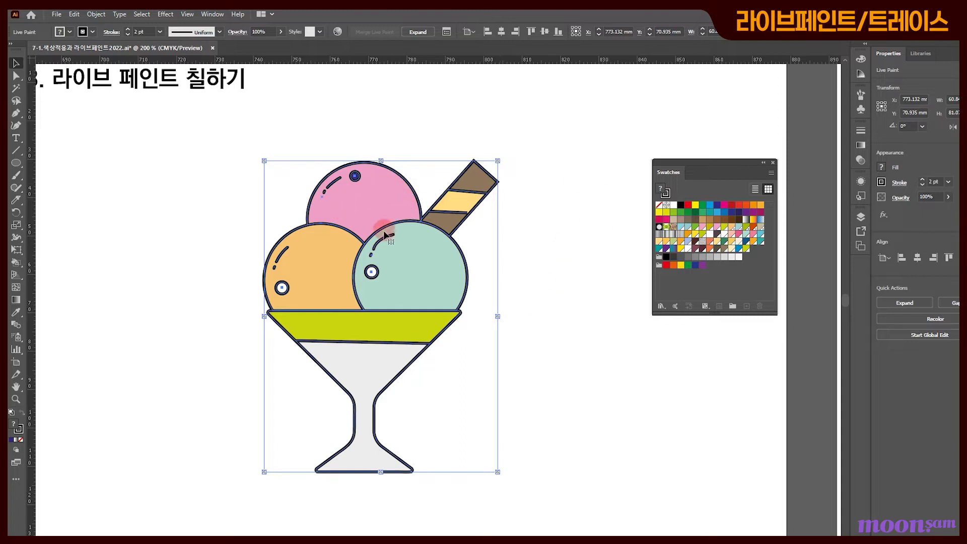
pyautogui.click(96, 14)
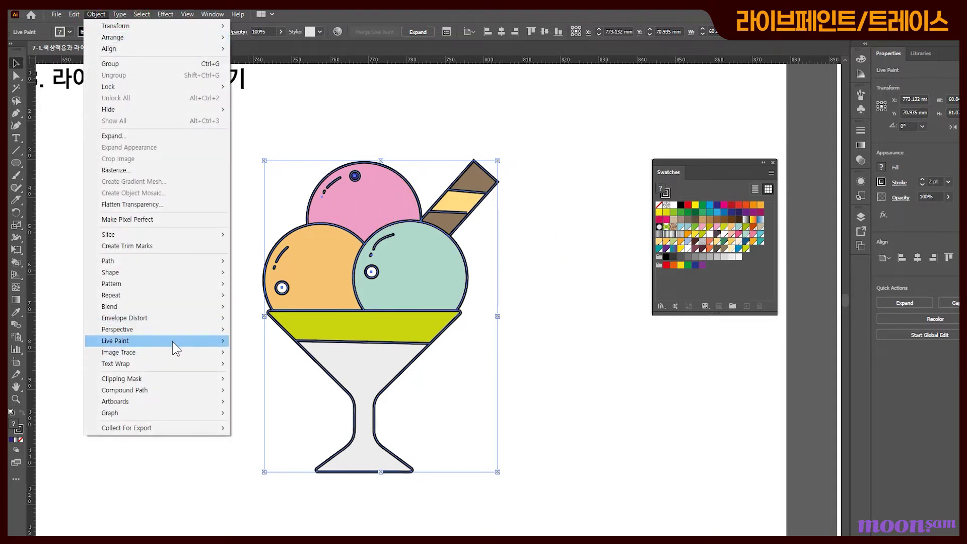
pyautogui.moveTo(172, 345)
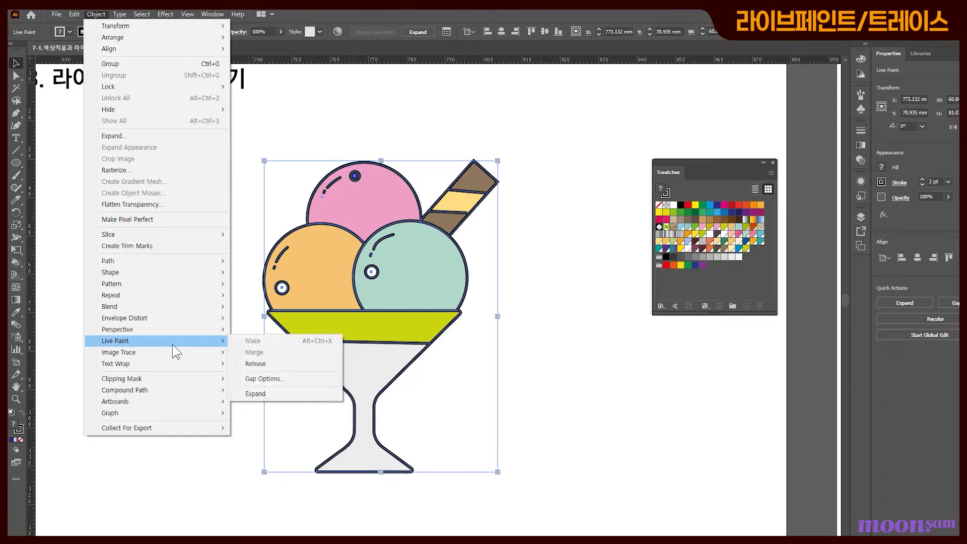
pyautogui.click(278, 395)
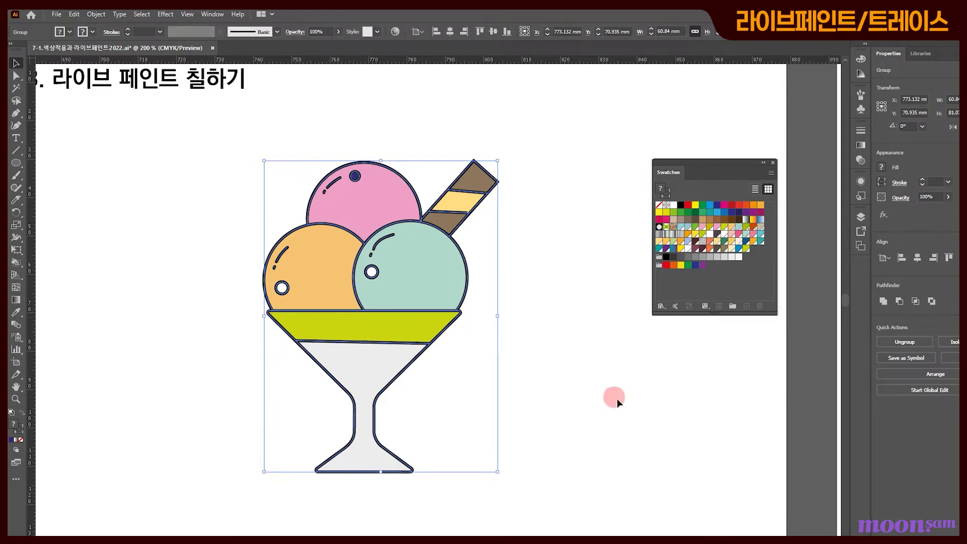
# Step: Ungroup the expanded ice cream artwork twice to release its fills and outlines as separate objects, then clear the selection
pyautogui.click(626, 413)
pyautogui.click(434, 266)
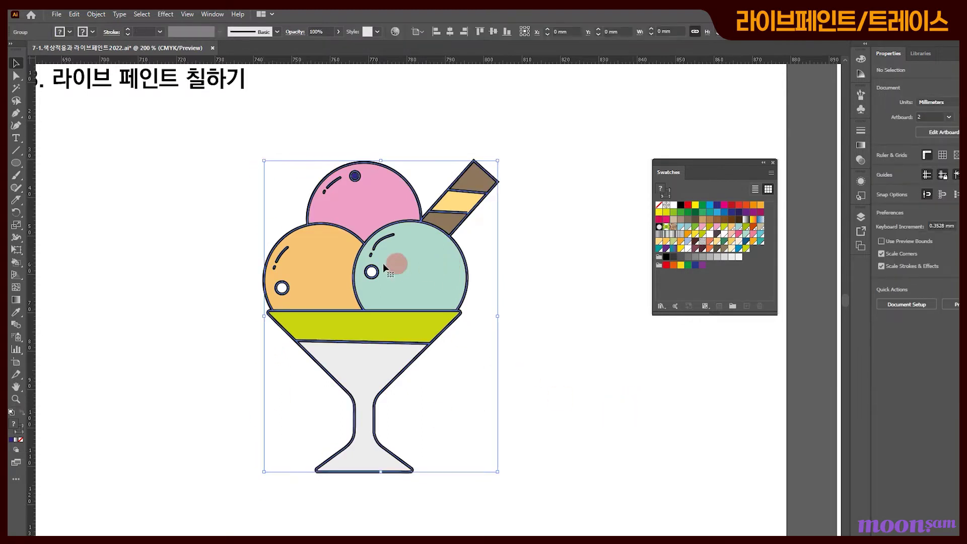
pyautogui.rightClick(312, 259)
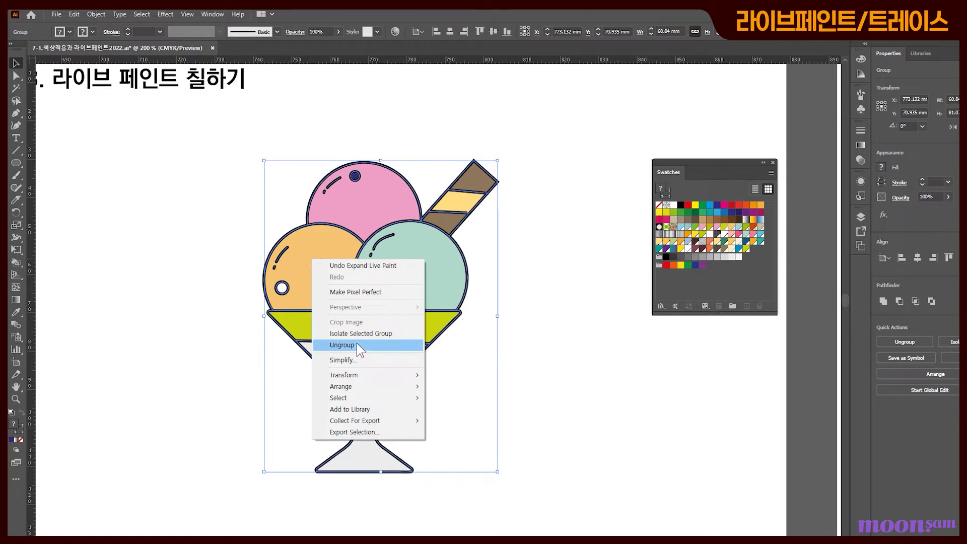
pyautogui.click(552, 344)
pyautogui.click(432, 262)
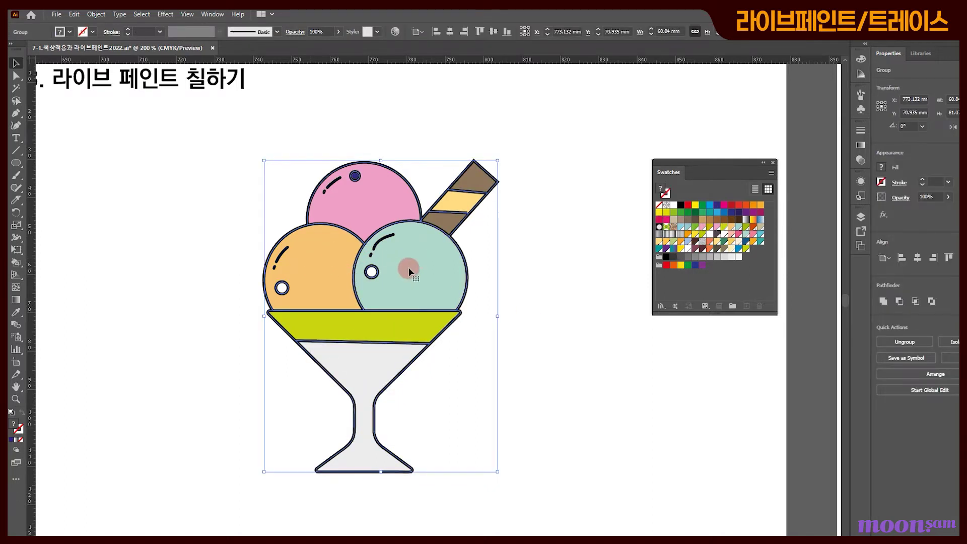
pyautogui.rightClick(410, 272)
pyautogui.click(454, 349)
pyautogui.click(557, 334)
# Step: Try to move the orange scoop's fill up and away from its outline, and undo the move
pyautogui.moveTo(322, 266); pyautogui.dragTo(285, 253)
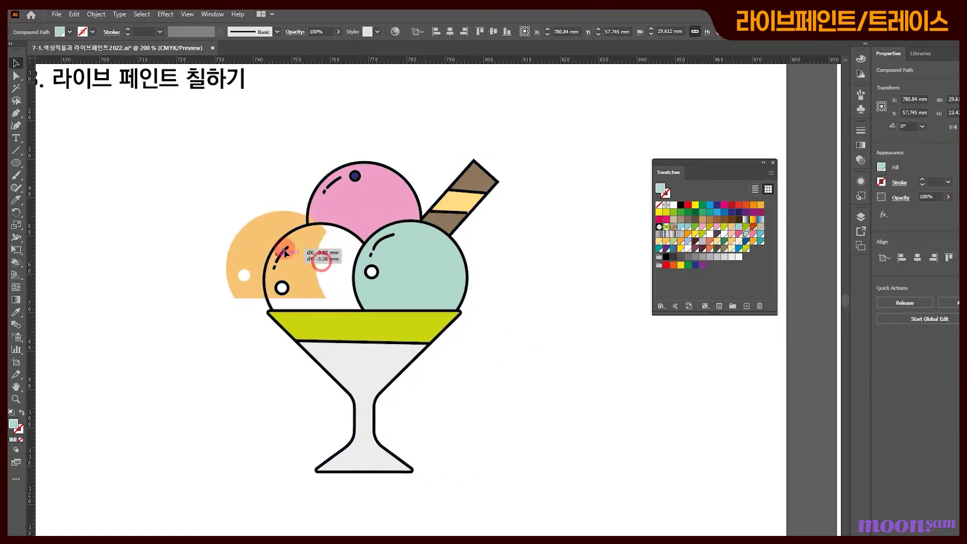
pyautogui.hotkey('ctrl', 'z')
pyautogui.click(575, 288)
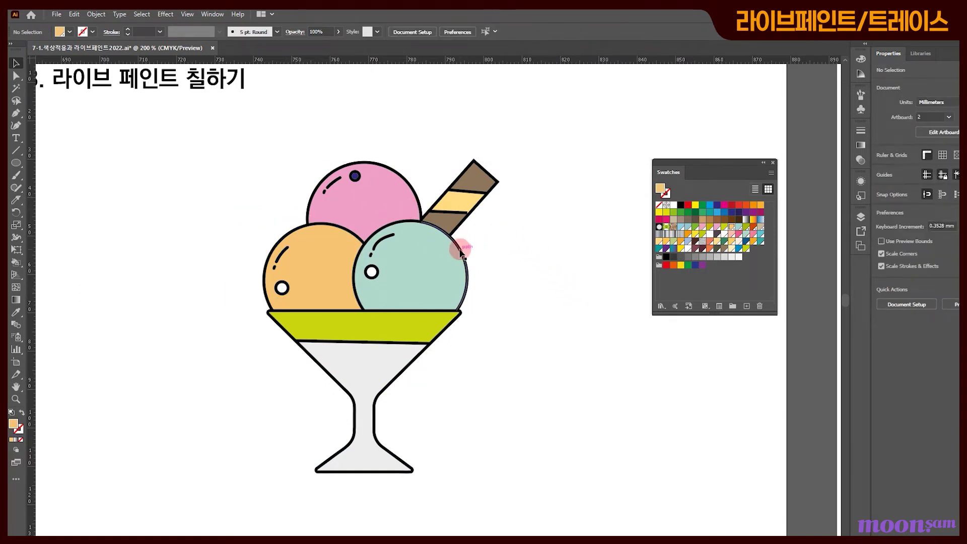
# Step: Move the black outline artwork horizontally to the left, clear of the color fills, undoing a trial move back over them
pyautogui.moveTo(461, 249); pyautogui.dragTo(211, 250)
pyautogui.click(307, 336)
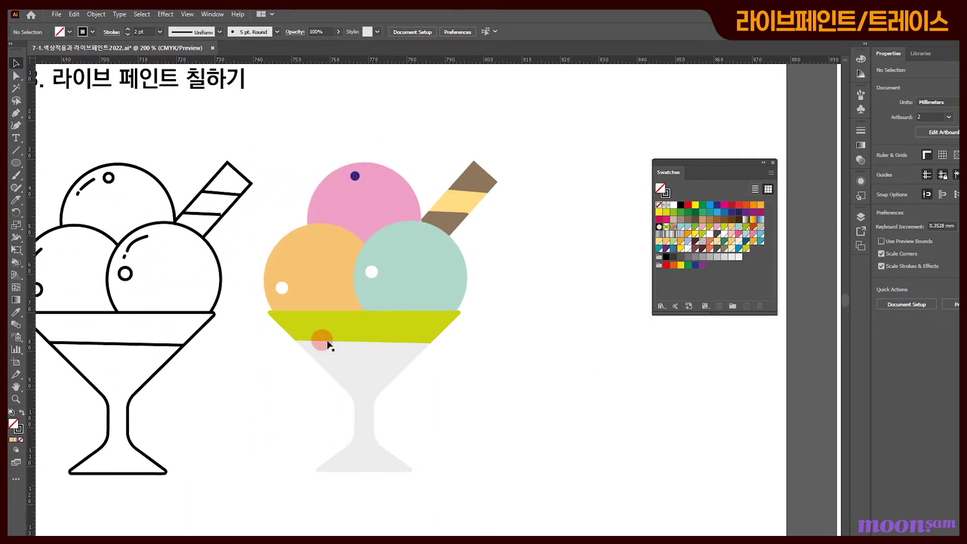
pyautogui.click(331, 321)
pyautogui.moveTo(101, 311)
pyautogui.mouseDown()
pyautogui.moveTo(438, 286)
pyautogui.moveTo(337, 292)
pyautogui.mouseUp()
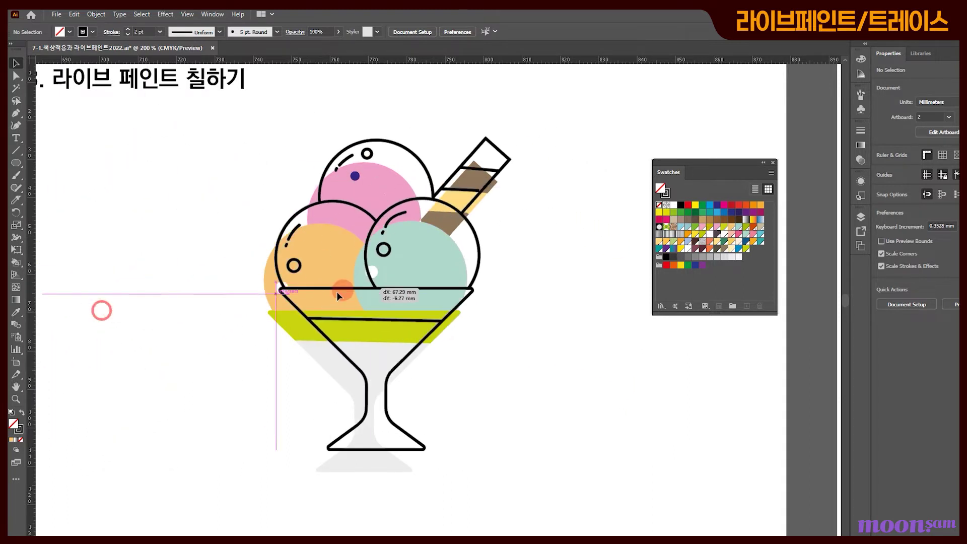
pyautogui.hotkey('ctrl', 'z')
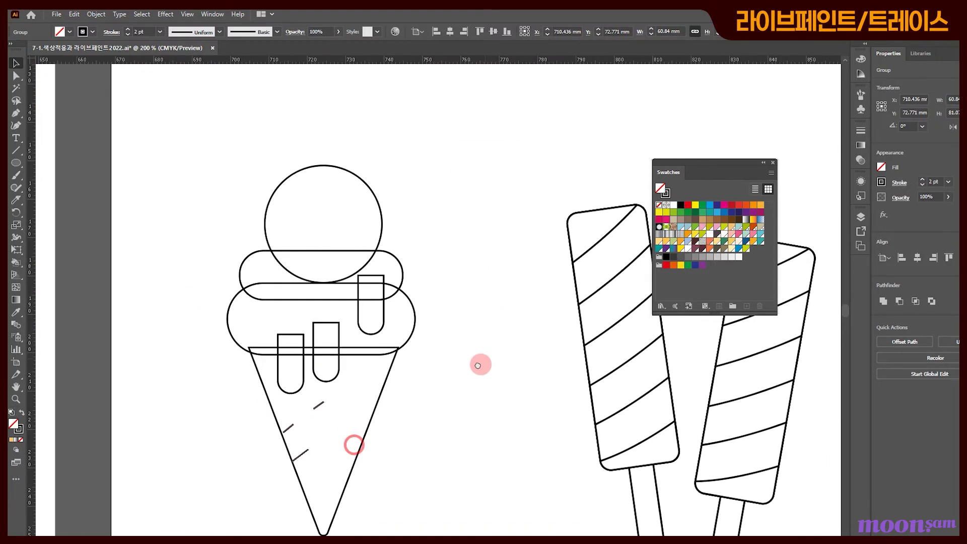
# Step: Merge the cone ice cream's upper band with its drip and its lower band with its two drips, using the Shape Builder
pyautogui.moveTo(261, 271); pyautogui.dragTo(401, 497)
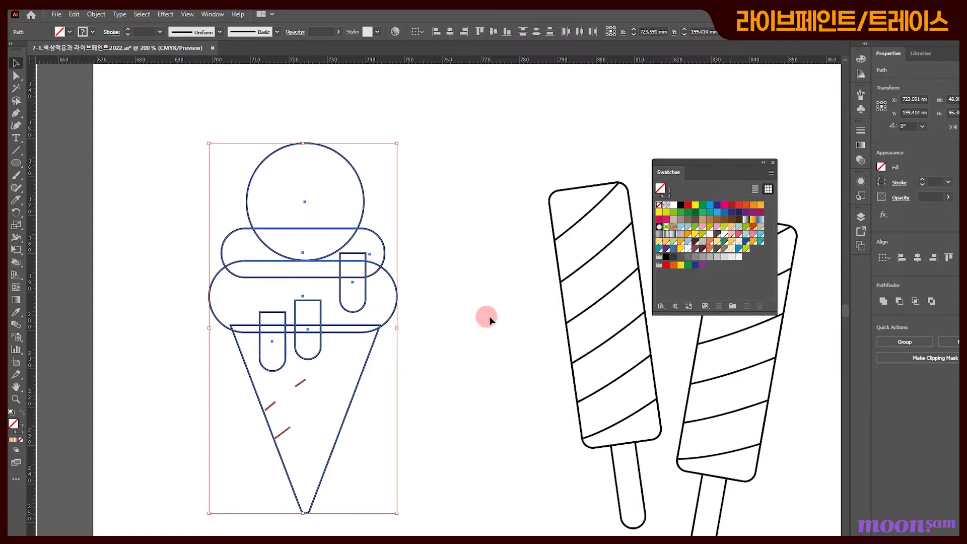
pyautogui.click(17, 263)
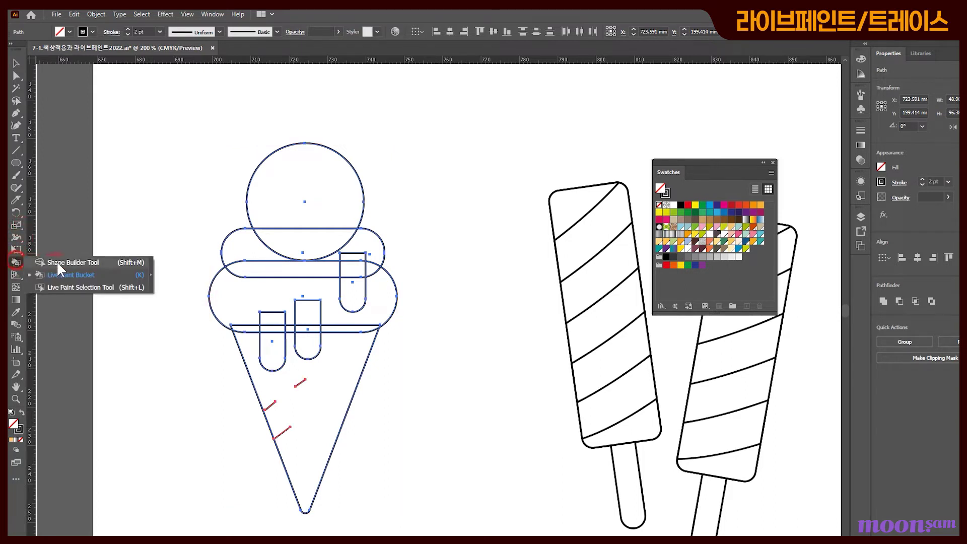
pyautogui.click(57, 262)
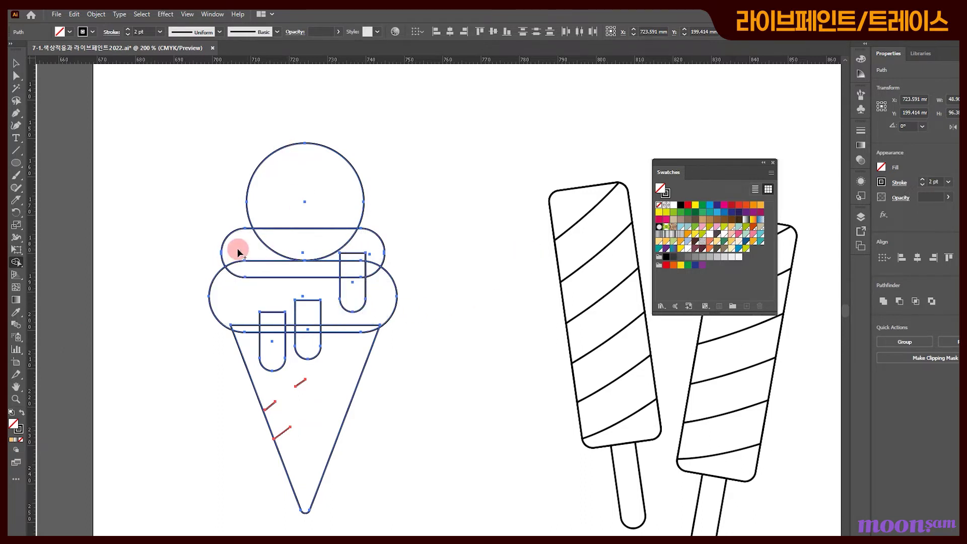
pyautogui.moveTo(238, 245); pyautogui.dragTo(368, 244)
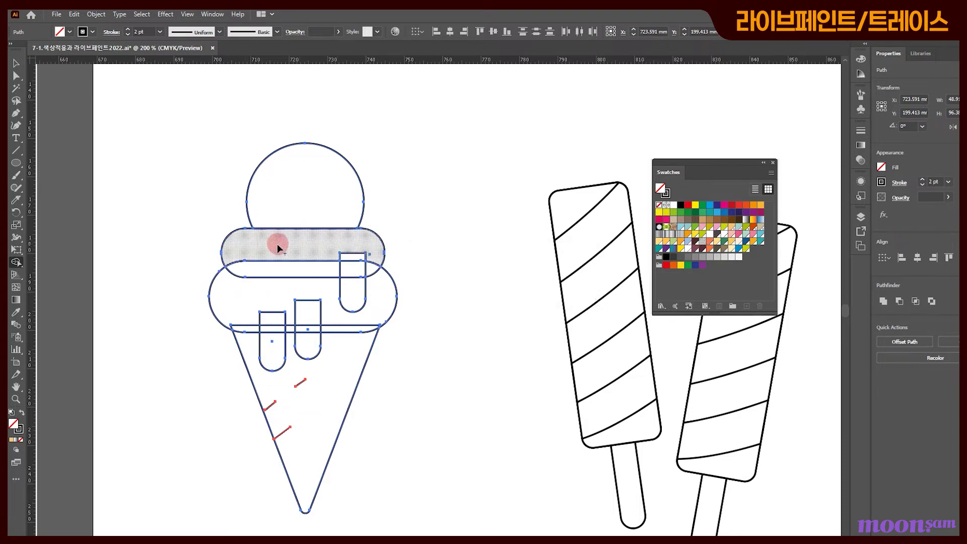
pyautogui.moveTo(268, 245); pyautogui.dragTo(270, 270)
pyautogui.moveTo(357, 246); pyautogui.dragTo(356, 272)
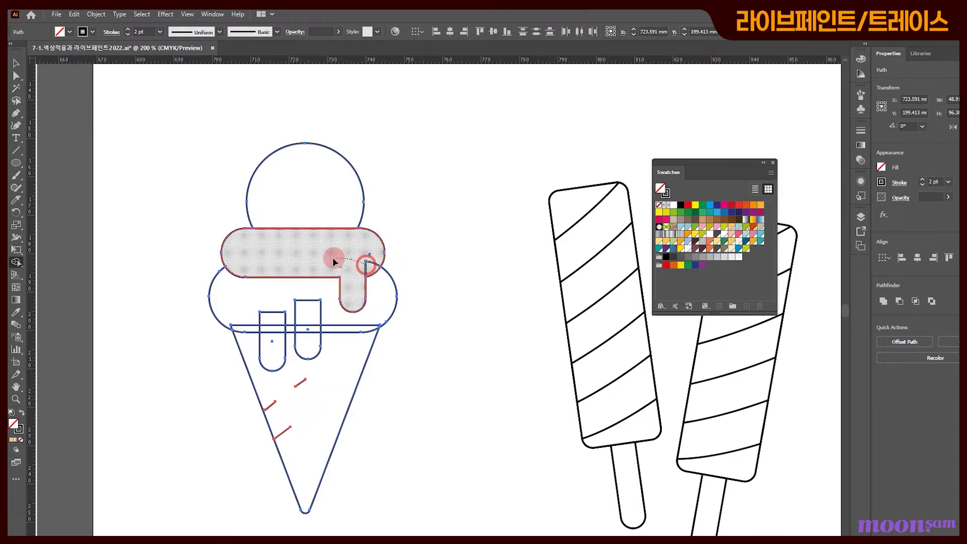
pyautogui.moveTo(233, 301)
pyautogui.mouseDown()
pyautogui.moveTo(321, 313)
pyautogui.moveTo(276, 334)
pyautogui.moveTo(277, 346)
pyautogui.moveTo(308, 325)
pyautogui.moveTo(343, 329)
pyautogui.moveTo(307, 329)
pyautogui.mouseUp()
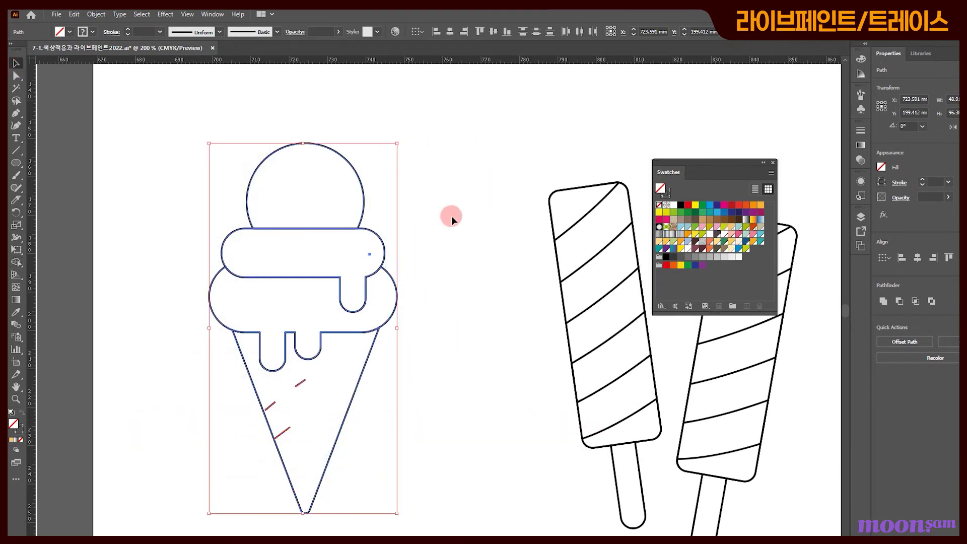
pyautogui.click(464, 216)
# Step: Turn the cone ice cream into Live Paint, filling the top scoop pale teal and the upper band with its drip dark orange
pyautogui.moveTo(182, 138)
pyautogui.mouseDown()
pyautogui.moveTo(246, 200)
pyautogui.moveTo(407, 428)
pyautogui.mouseUp()
pyautogui.click(16, 263)
pyautogui.click(61, 275)
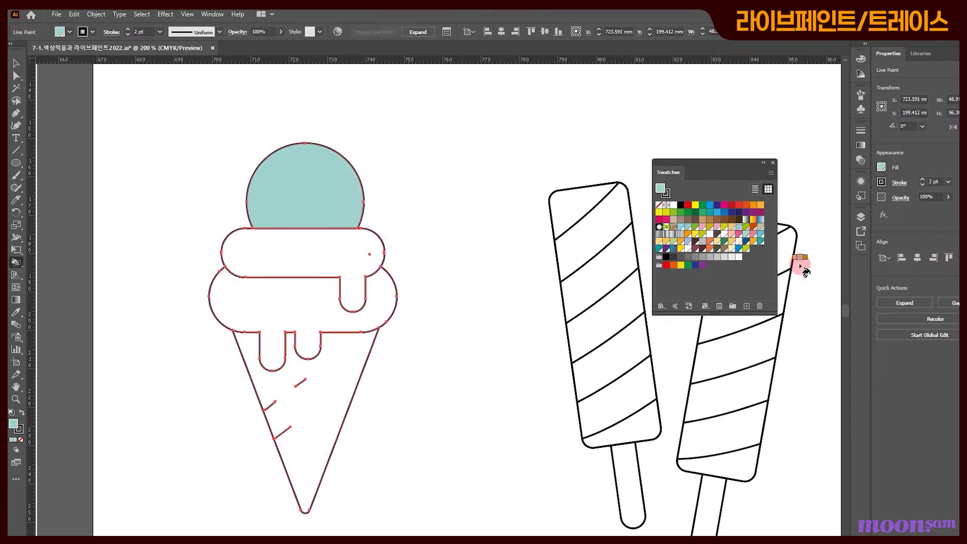
pyautogui.click(750, 232)
pyautogui.click(313, 274)
# Step: Fill the lower band and its drips teal and the cone pale cream with Live Paint, and clear the selection
pyautogui.click(757, 241)
pyautogui.click(244, 302)
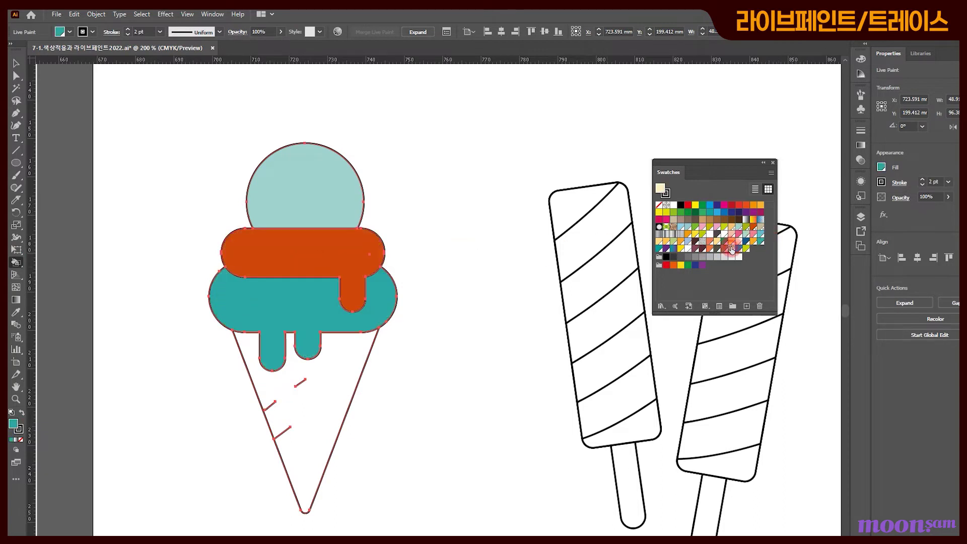
pyautogui.click(353, 368)
pyautogui.press('v')
pyautogui.click(503, 229)
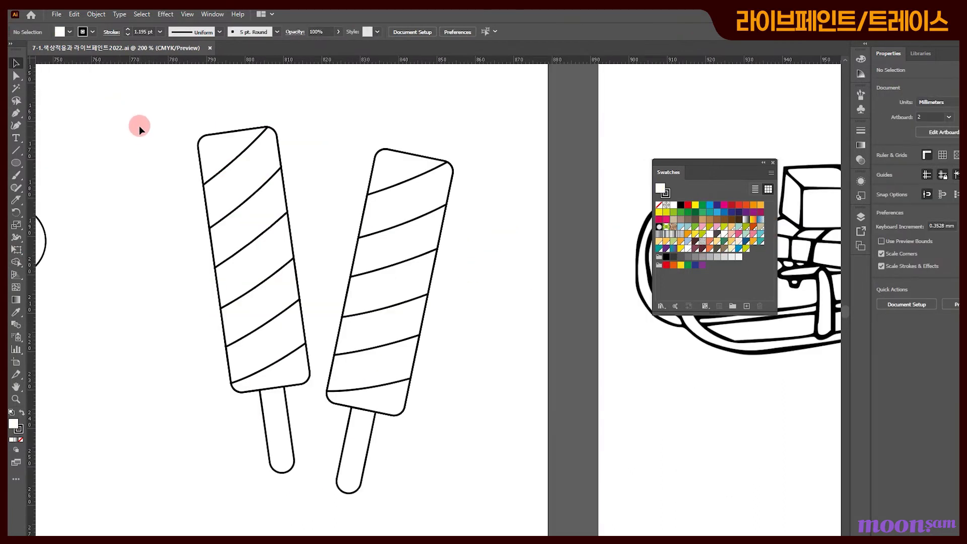
# Step: Select both striped popsicles and fill all stripes of the left one light pink with the Live Paint Bucket
pyautogui.moveTo(169, 110); pyautogui.dragTo(479, 528)
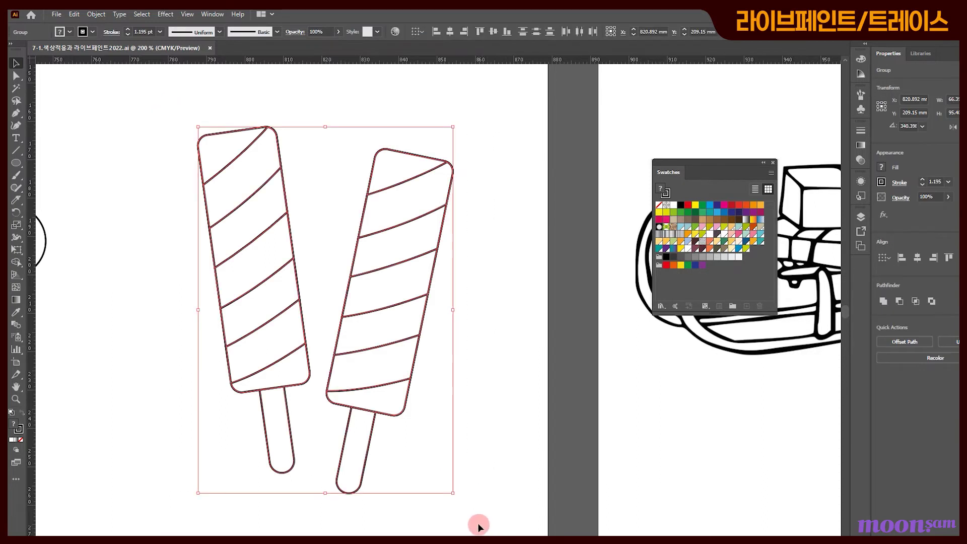
pyautogui.click(16, 260)
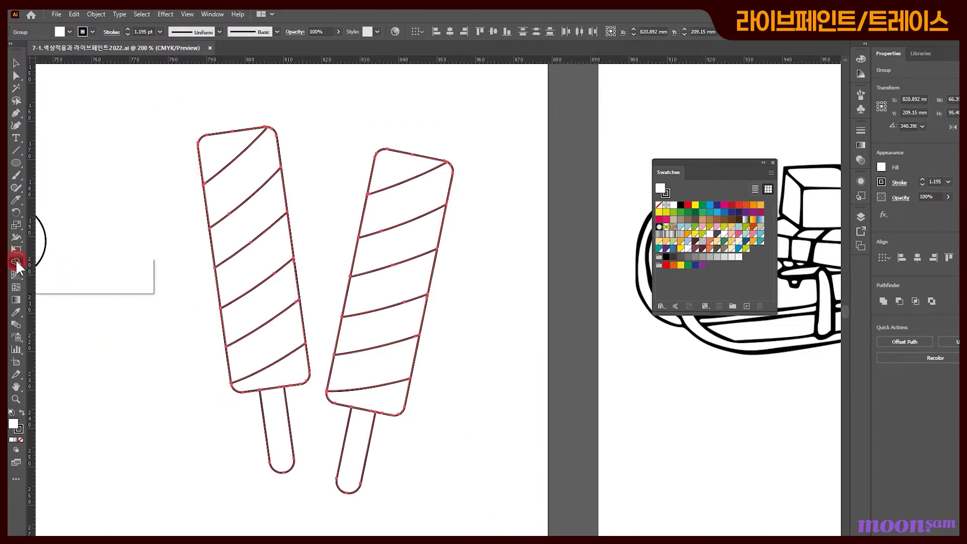
pyautogui.click(67, 271)
pyautogui.click(717, 227)
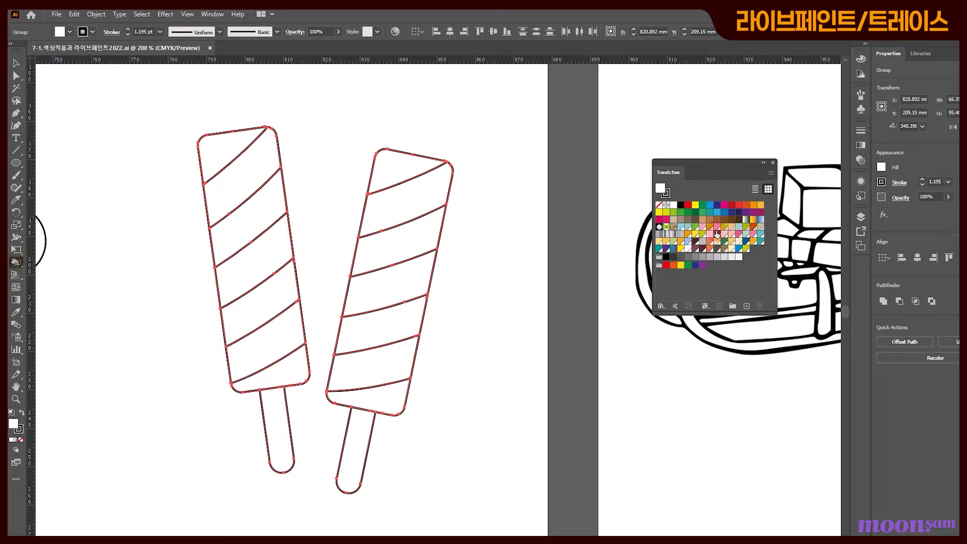
pyautogui.click(222, 142)
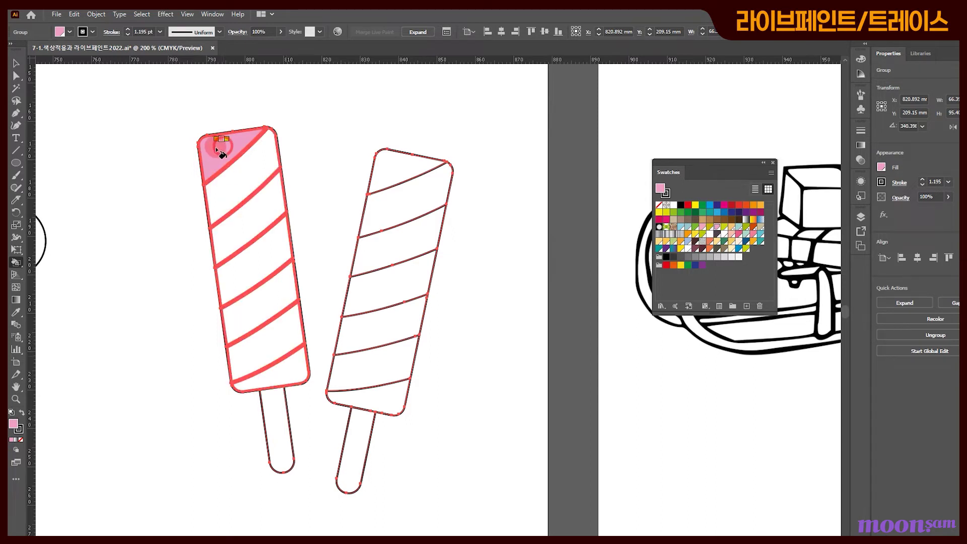
pyautogui.moveTo(217, 149); pyautogui.dragTo(282, 371)
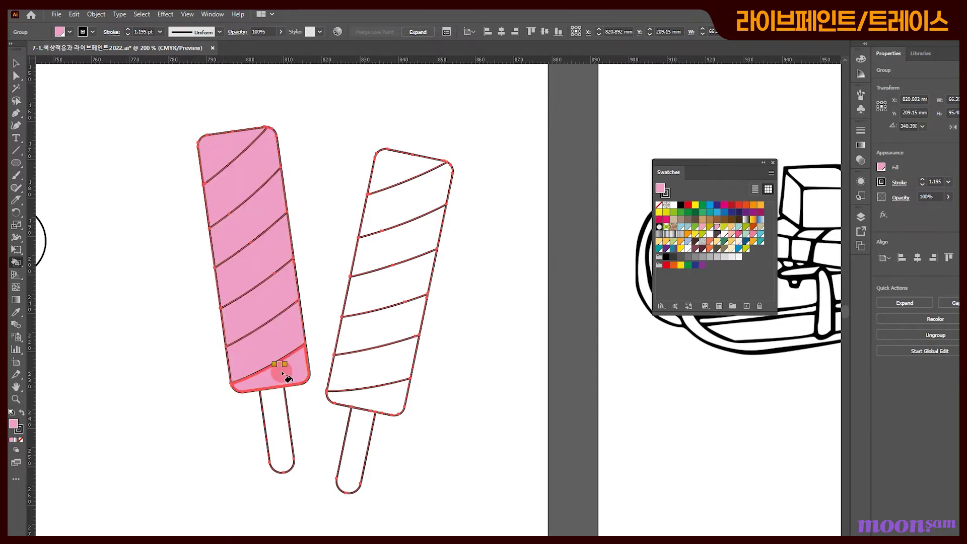
# Step: Delete the fills of the left popsicle's second, fourth and sixth stripes with the Live Paint Selection tool
pyautogui.click(17, 261)
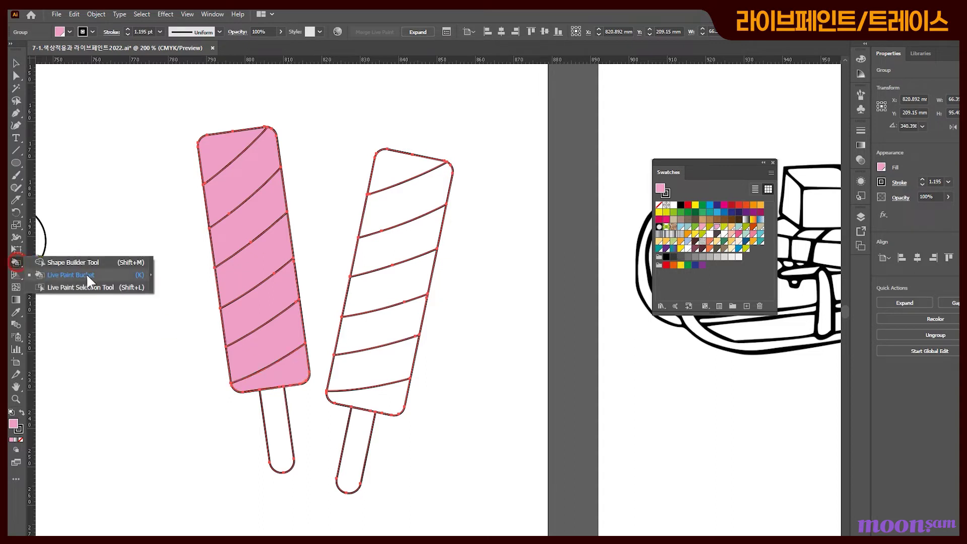
pyautogui.click(99, 292)
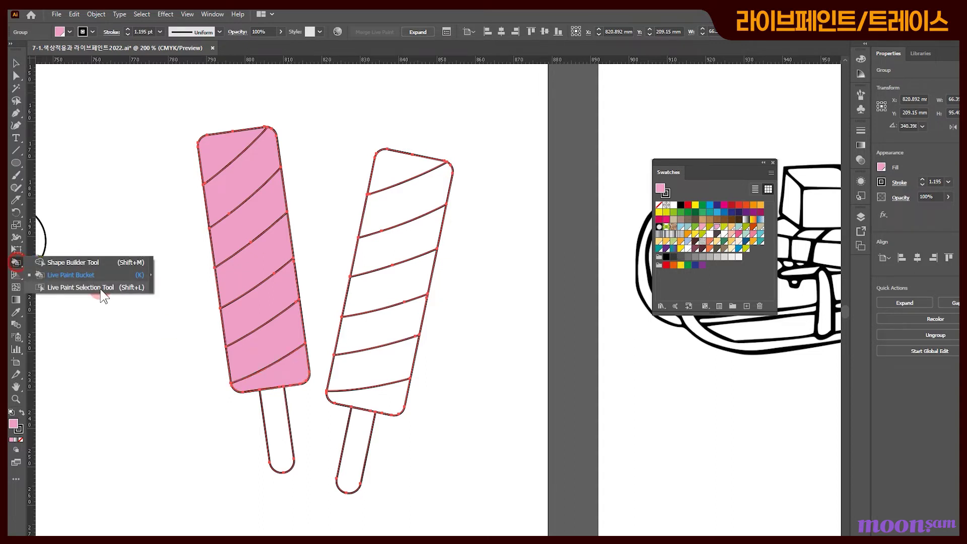
pyautogui.click(251, 174)
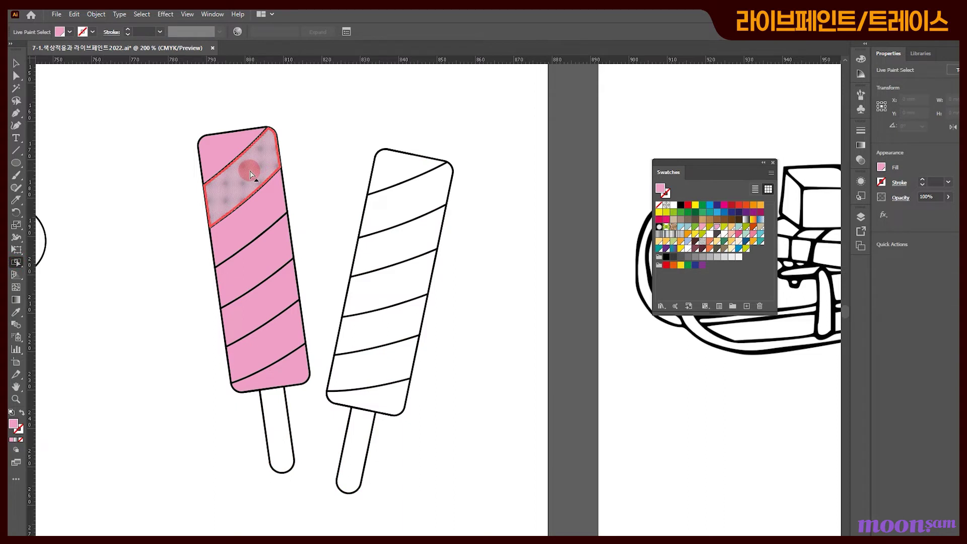
pyautogui.press('Delete')
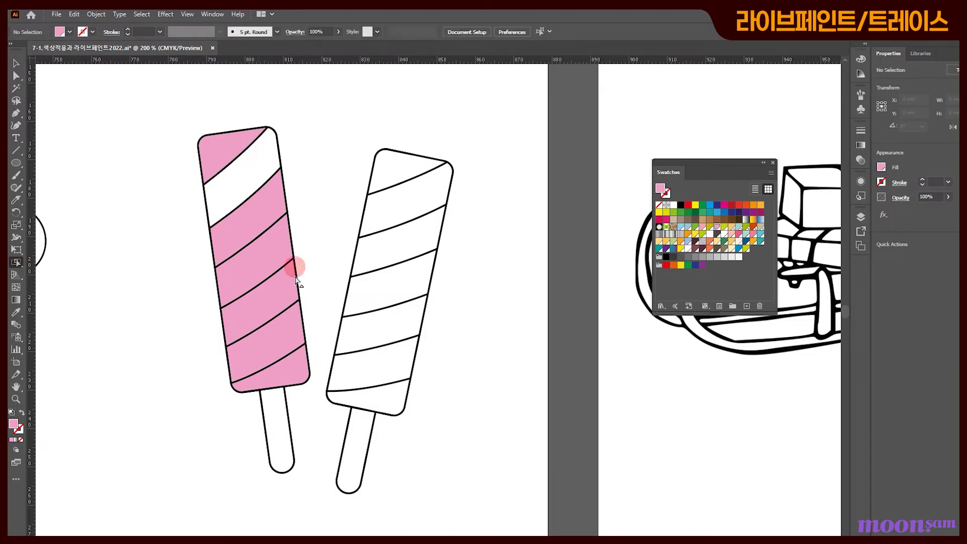
pyautogui.click(254, 270)
pyautogui.press('Delete')
pyautogui.click(284, 341)
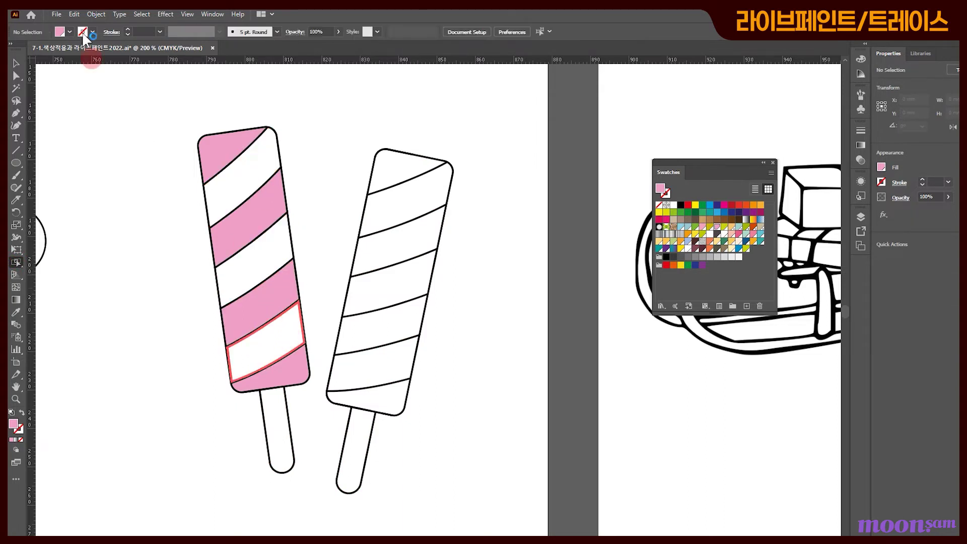
pyautogui.press('Delete')
# Step: Fill the left popsicle's empty stripes deep pink and recolor all its light pink stripes yellow-orange with Live Paint
pyautogui.click(738, 235)
pyautogui.click(240, 165)
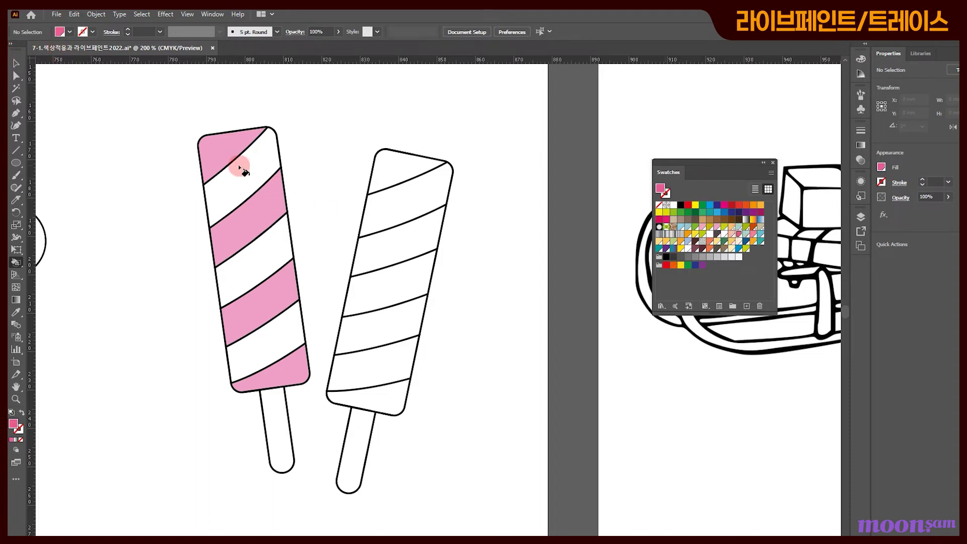
pyautogui.click(259, 257)
pyautogui.click(273, 328)
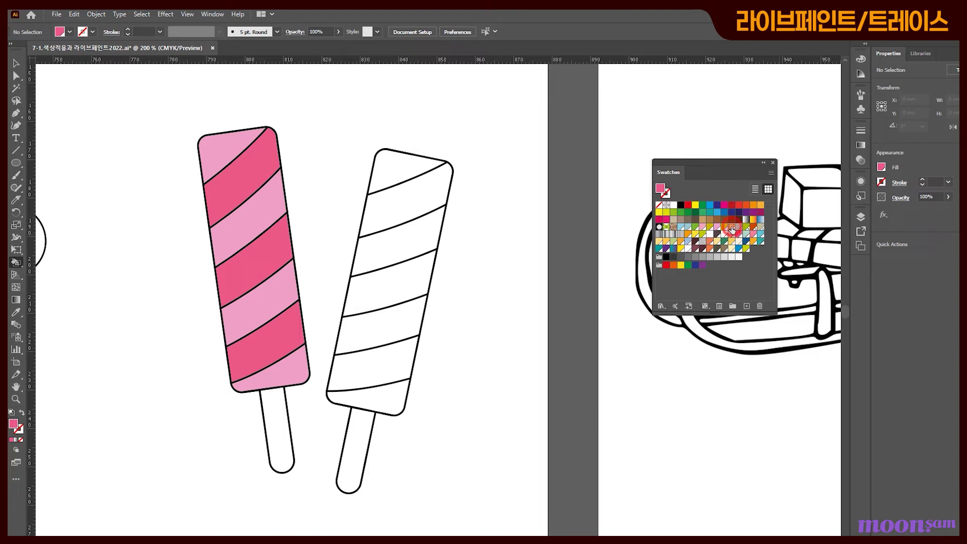
pyautogui.click(731, 238)
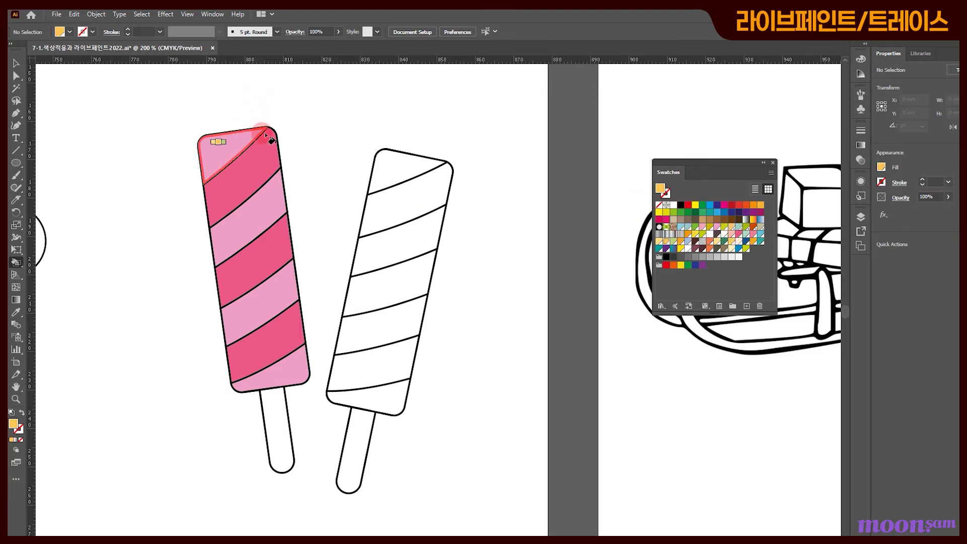
pyautogui.tripleClick(213, 146)
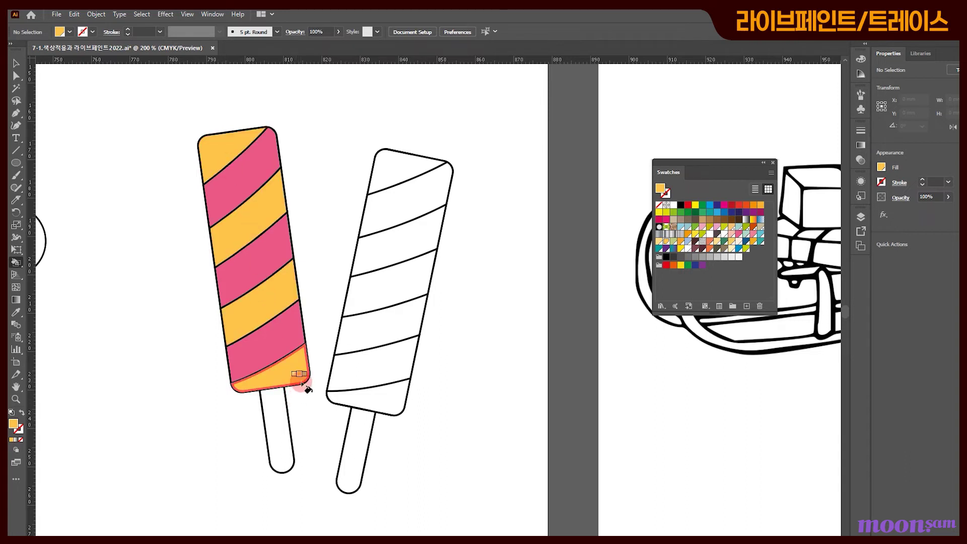
# Step: Fill all stripes of the right popsicle light blue with the Live Paint Bucket
pyautogui.press('Left')
pyautogui.press('Left')
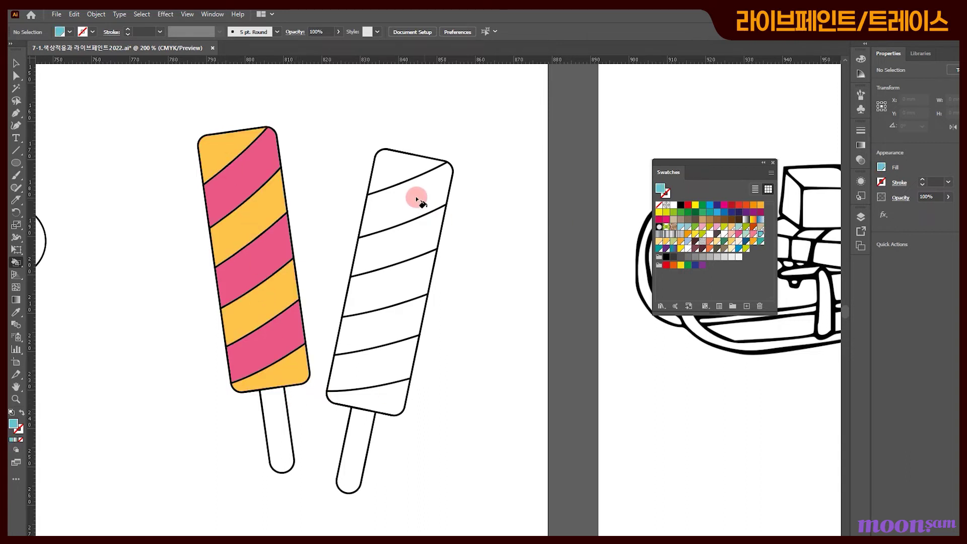
pyautogui.click(398, 165)
pyautogui.moveTo(400, 167); pyautogui.dragTo(396, 401)
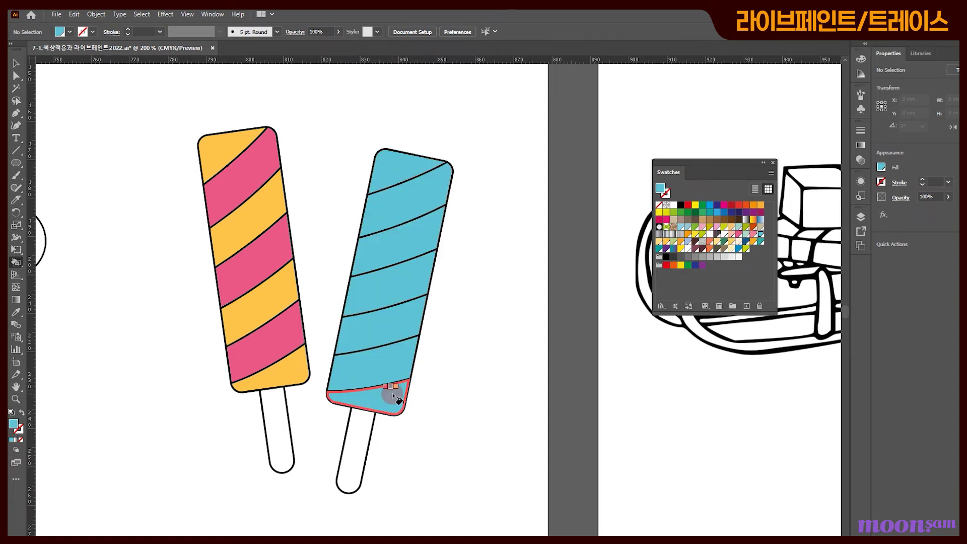
# Step: Delete the fills of the right popsicle's first, third, fifth and seventh stripes with the Live Paint Selection tool
pyautogui.moveTo(14, 260); pyautogui.dragTo(65, 285)
pyautogui.click(405, 179)
pyautogui.press('Delete')
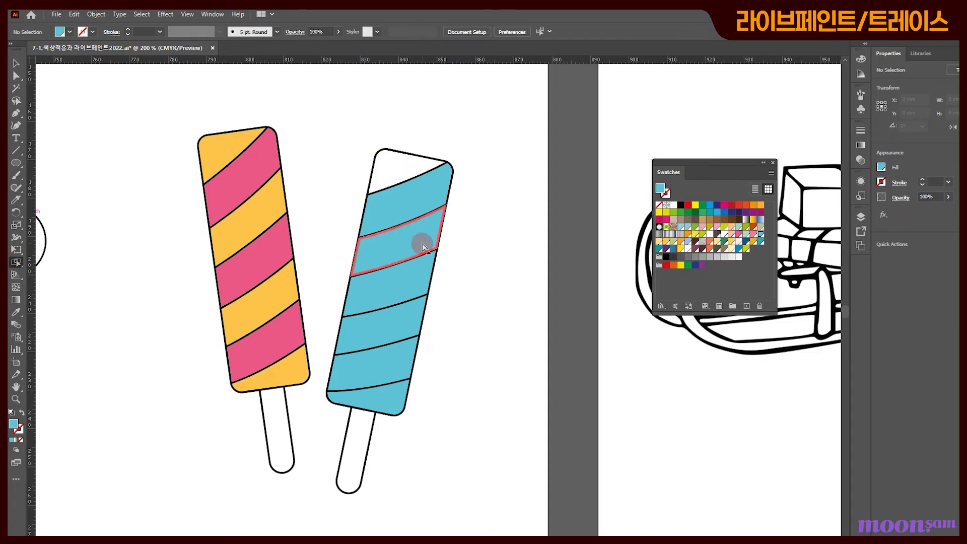
pyautogui.click(415, 220)
pyautogui.press('Delete')
pyautogui.click(403, 328)
pyautogui.press('Delete')
pyautogui.click(389, 400)
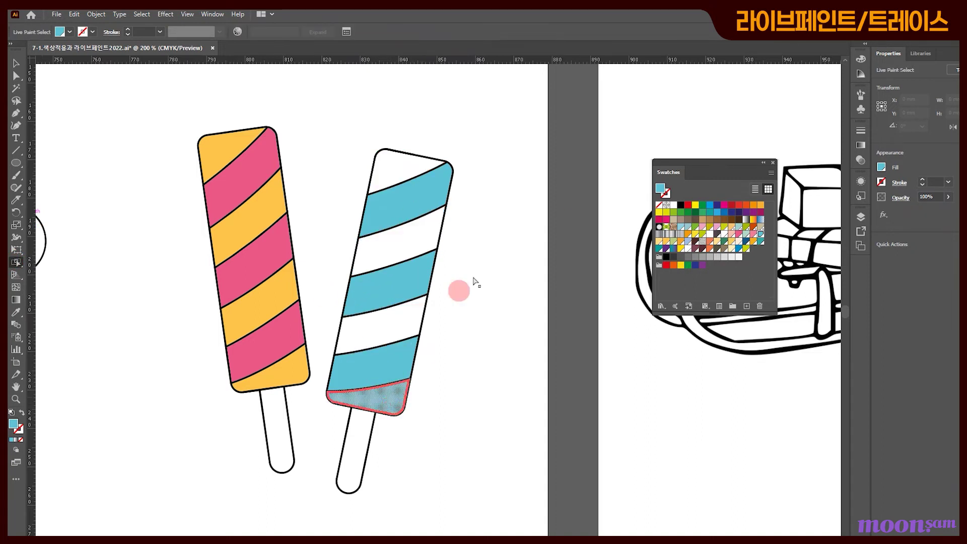
pyautogui.press('Delete')
# Step: Fill the right popsicle's empty stripes olive, light pink, dark orange and orange from top to bottom with the Live Paint Bucket
pyautogui.moveTo(14, 261); pyautogui.dragTo(79, 273)
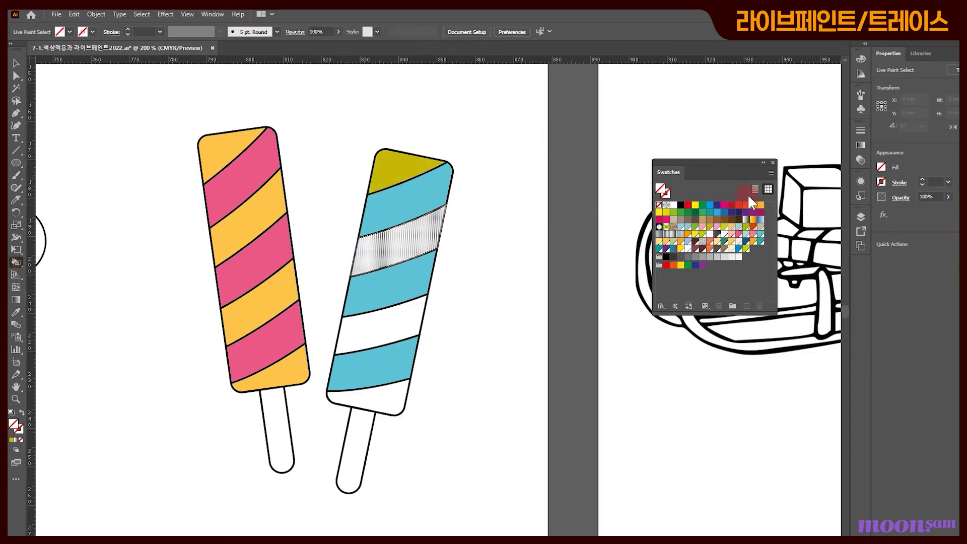
pyautogui.click(712, 229)
pyautogui.click(383, 246)
pyautogui.click(754, 227)
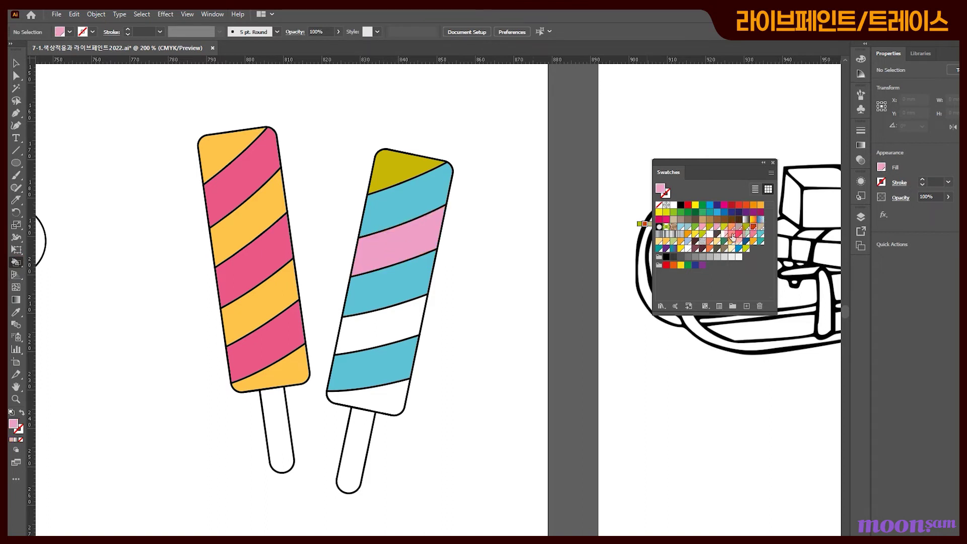
pyautogui.click(383, 323)
pyautogui.click(386, 398)
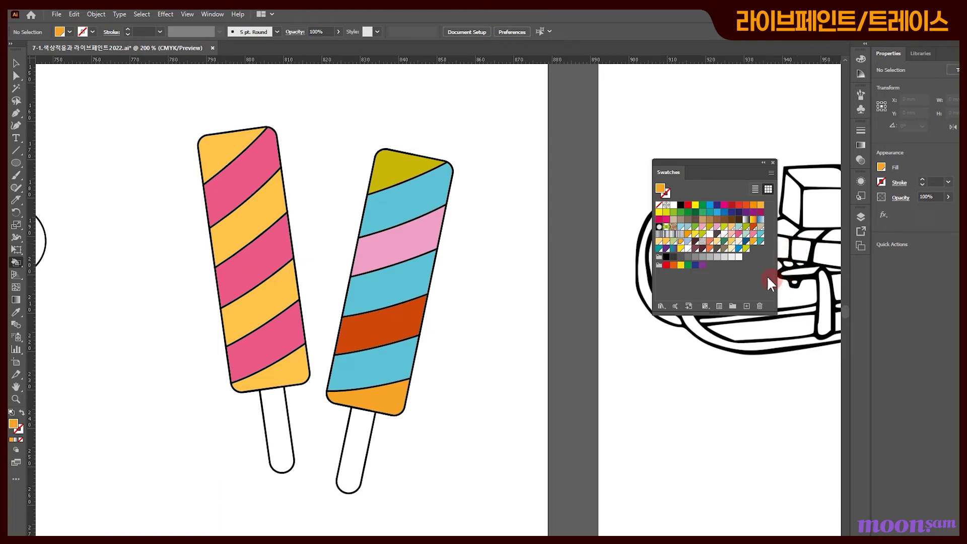
# Step: Recolor all light blue stripes of the right popsicle periwinkle blue with the Live Paint Bucket
pyautogui.click(689, 241)
pyautogui.tripleClick(415, 198)
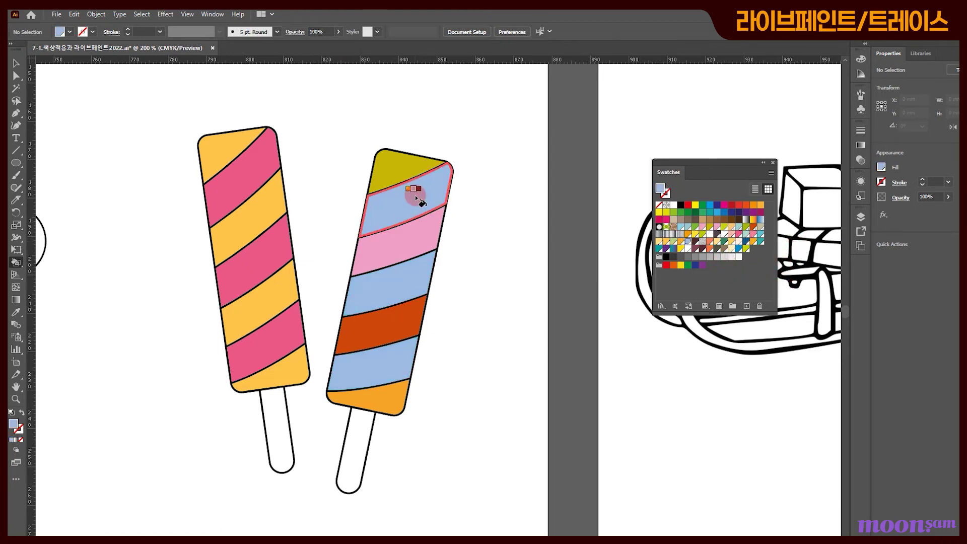
pyautogui.click(15, 63)
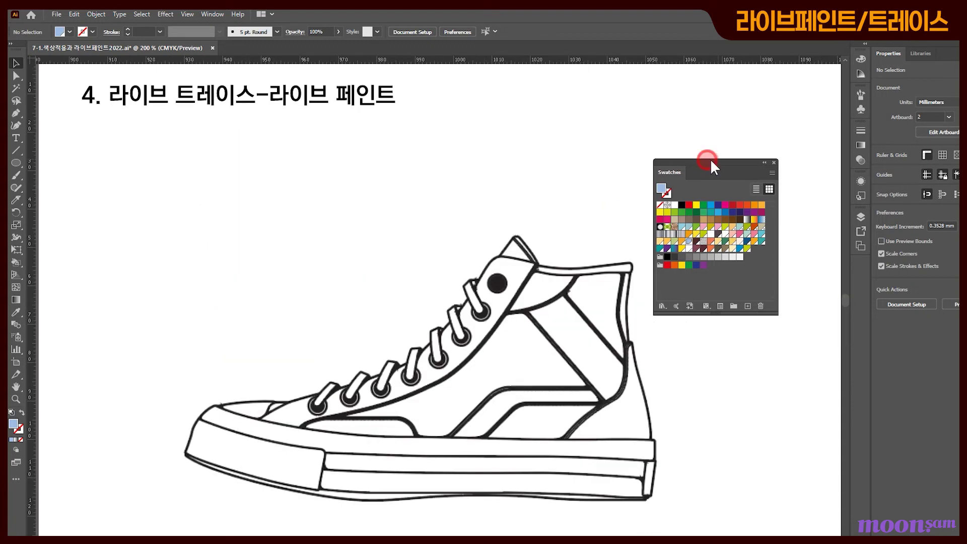
# Step: Move the Swatches panel away from the sneaker and shift the sneaker image slightly up on the artboard
pyautogui.moveTo(711, 162); pyautogui.dragTo(766, 105)
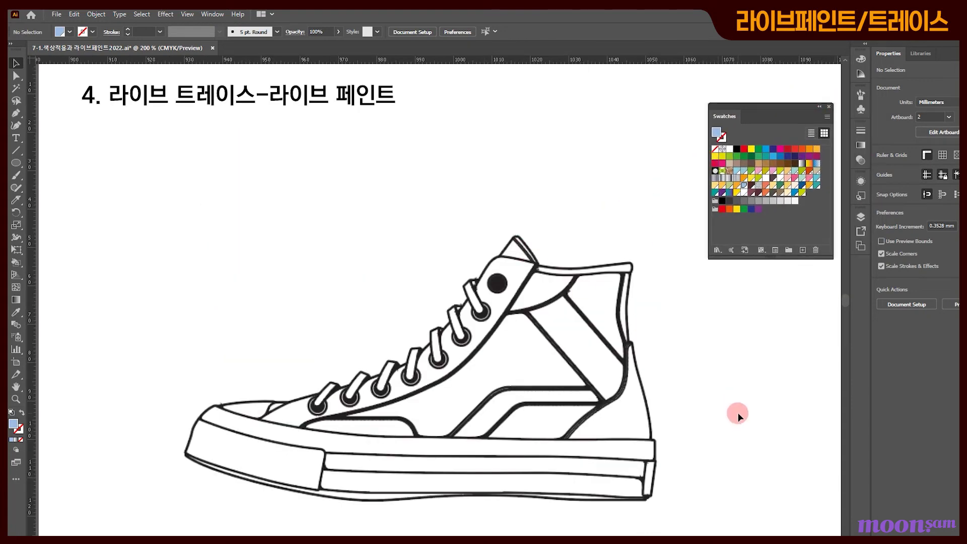
pyautogui.click(501, 342)
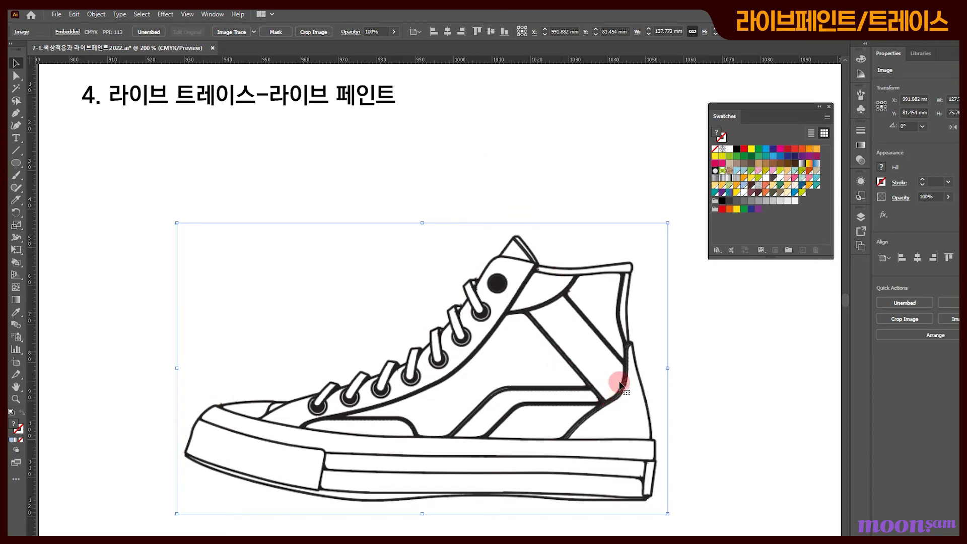
pyautogui.moveTo(483, 367)
pyautogui.mouseDown()
pyautogui.moveTo(483, 346)
pyautogui.moveTo(488, 352)
pyautogui.mouseUp()
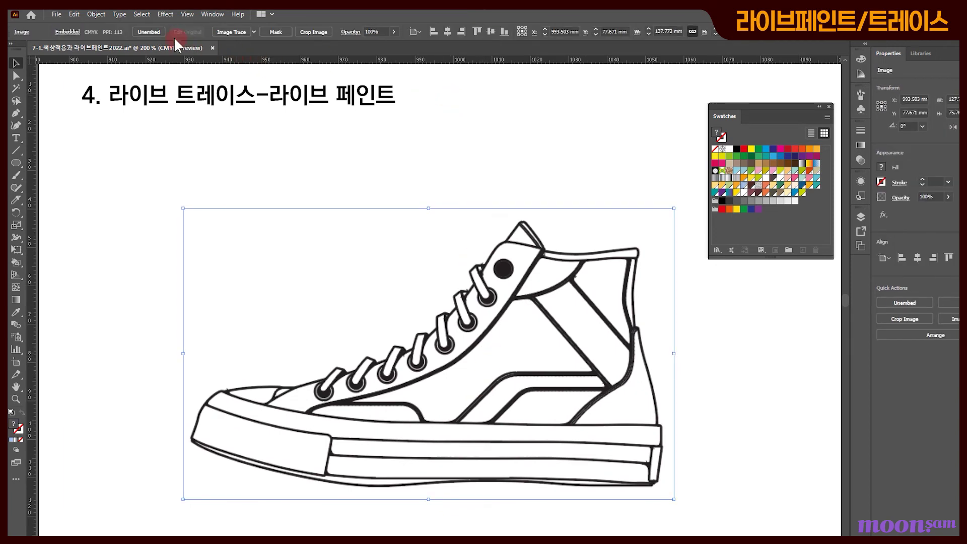
# Step: Trace the sneaker image with the default Image Trace preset and expand the tracing into vector shapes
pyautogui.click(231, 34)
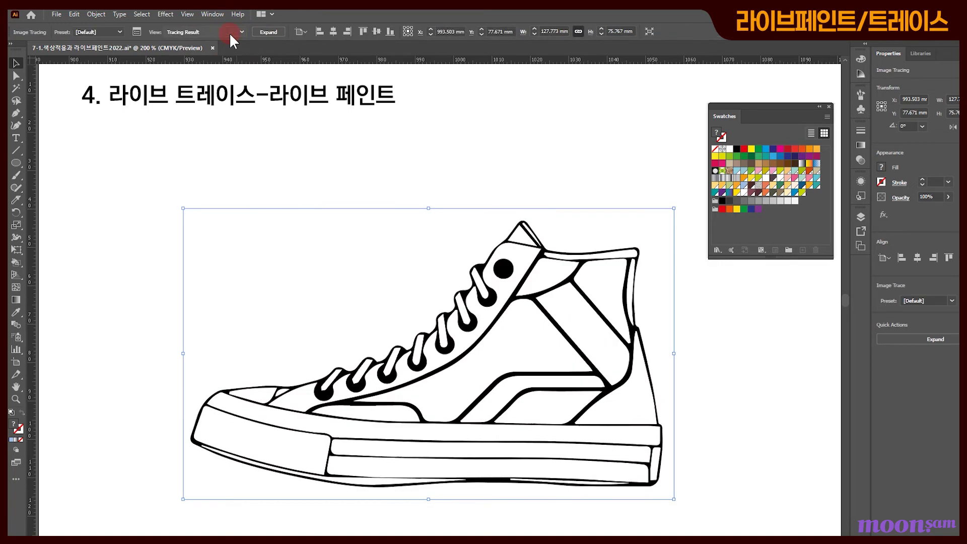
pyautogui.moveTo(452, 349)
pyautogui.mouseDown()
pyautogui.moveTo(461, 337)
pyautogui.moveTo(456, 344)
pyautogui.mouseUp()
pyautogui.click(270, 32)
pyautogui.click(614, 379)
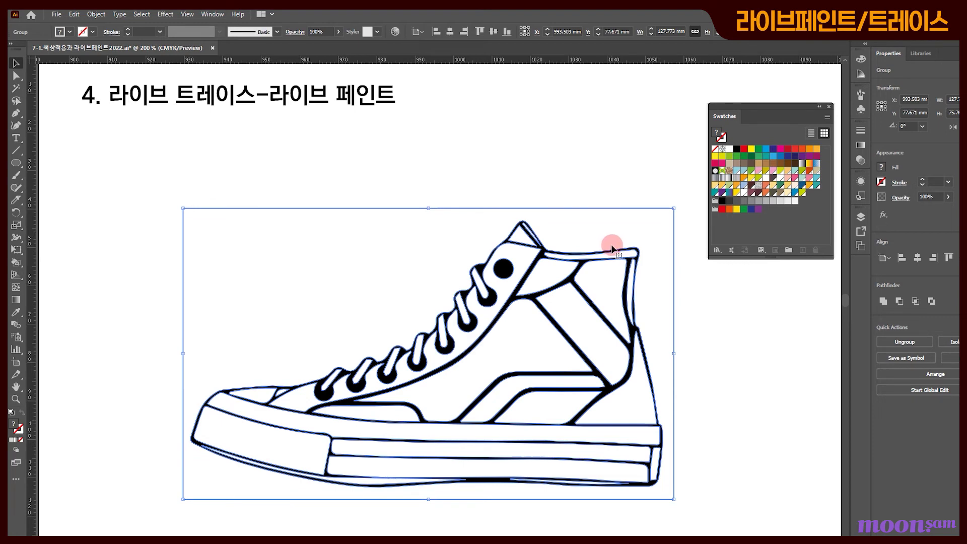
# Step: Delete the white background around the traced sneaker in isolation mode and move the sneaker slightly up and left
pyautogui.doubleClick(291, 261)
pyautogui.click(297, 253)
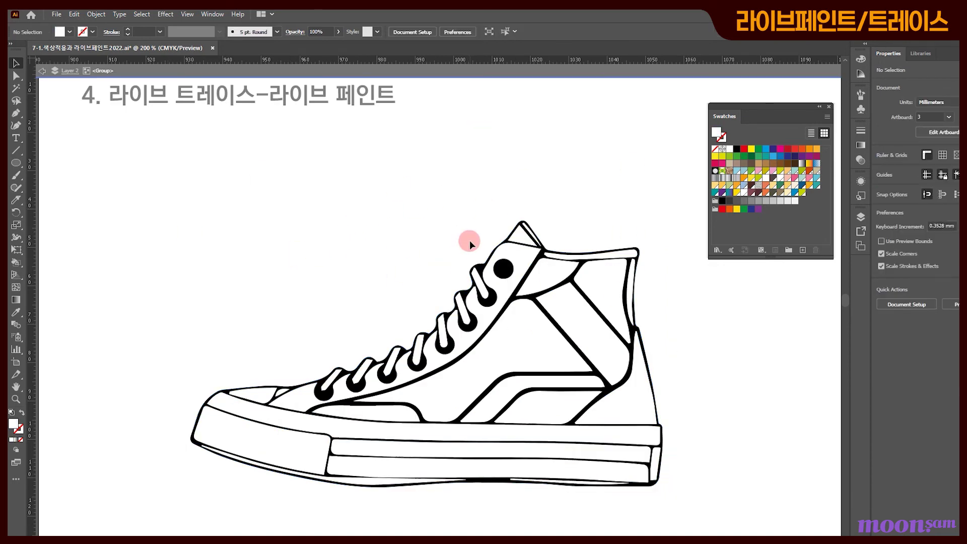
pyautogui.doubleClick(394, 225)
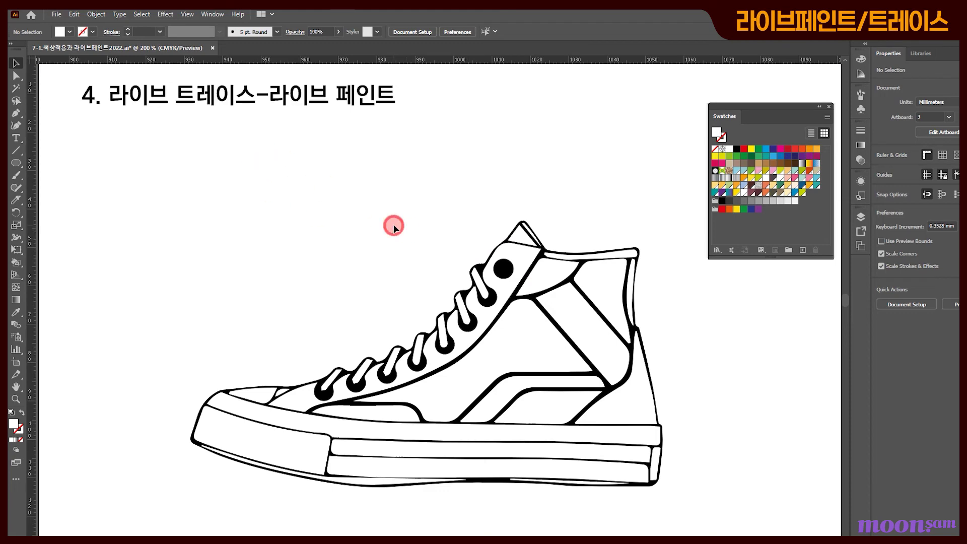
pyautogui.click(441, 340)
pyautogui.moveTo(441, 340); pyautogui.dragTo(446, 335)
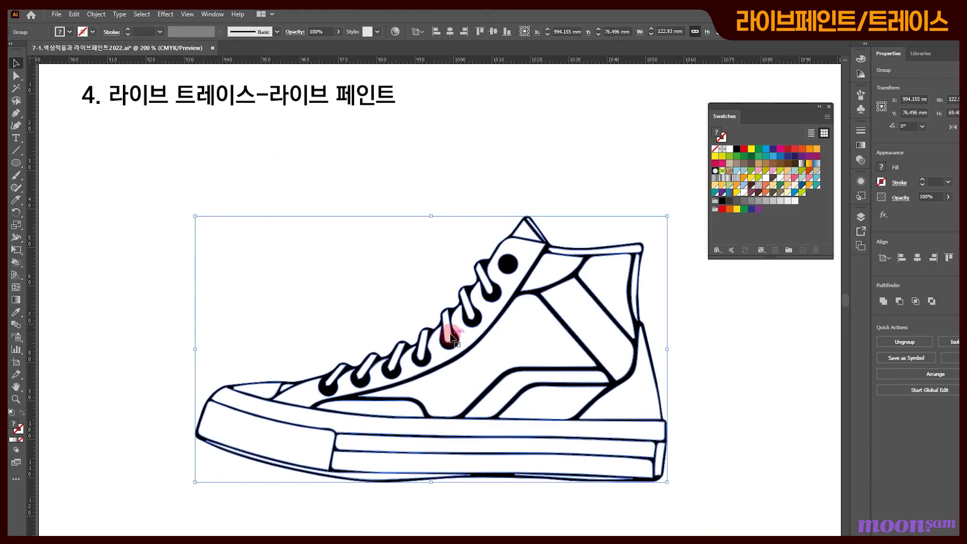
# Step: Fill the sneaker's toe cap, diagonal band, curved side stripe, lower front panel and heel gray with the Live Paint Bucket
pyautogui.click(16, 262)
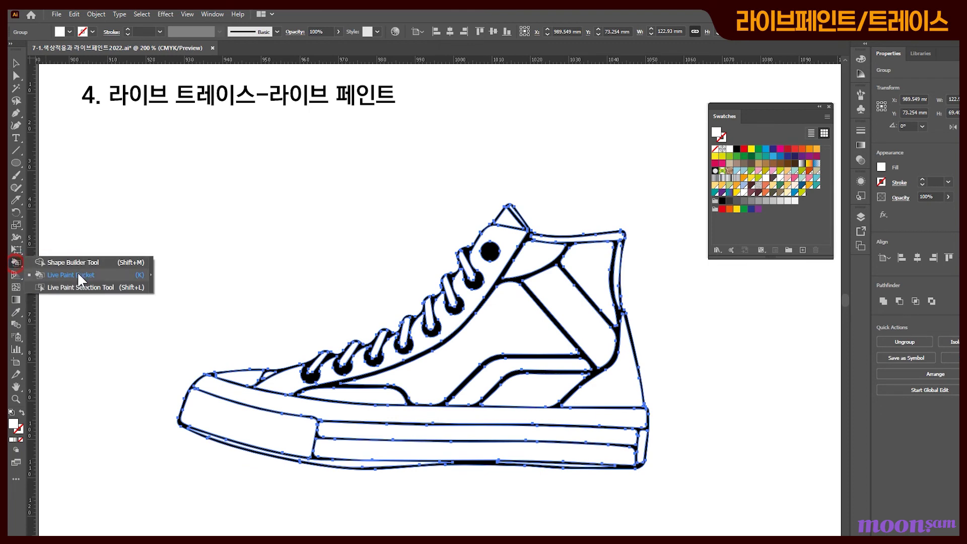
pyautogui.click(50, 275)
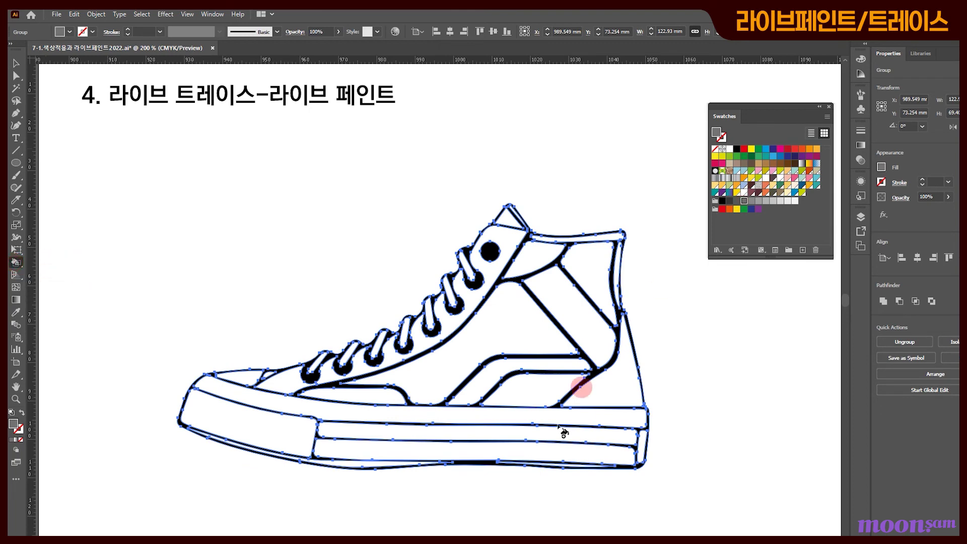
pyautogui.click(219, 420)
pyautogui.click(579, 316)
pyautogui.click(476, 387)
pyautogui.click(366, 396)
pyautogui.click(621, 381)
# Step: Fill all seven of the sneaker's laces orange with Live Paint
pyautogui.click(766, 192)
pyautogui.click(465, 268)
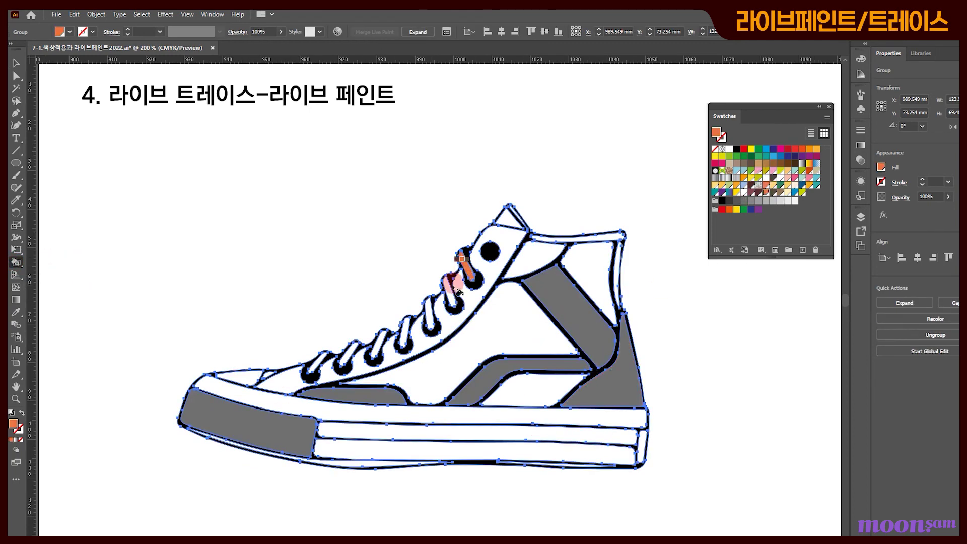
pyautogui.click(450, 288)
pyautogui.click(430, 314)
pyautogui.click(405, 333)
pyautogui.click(379, 346)
pyautogui.click(349, 355)
pyautogui.click(317, 363)
# Step: Fill the sneaker's eyelet strip, upper sole band, rear ankle panel and lower side panel light pink with Live Paint
pyautogui.click(759, 171)
pyautogui.click(506, 241)
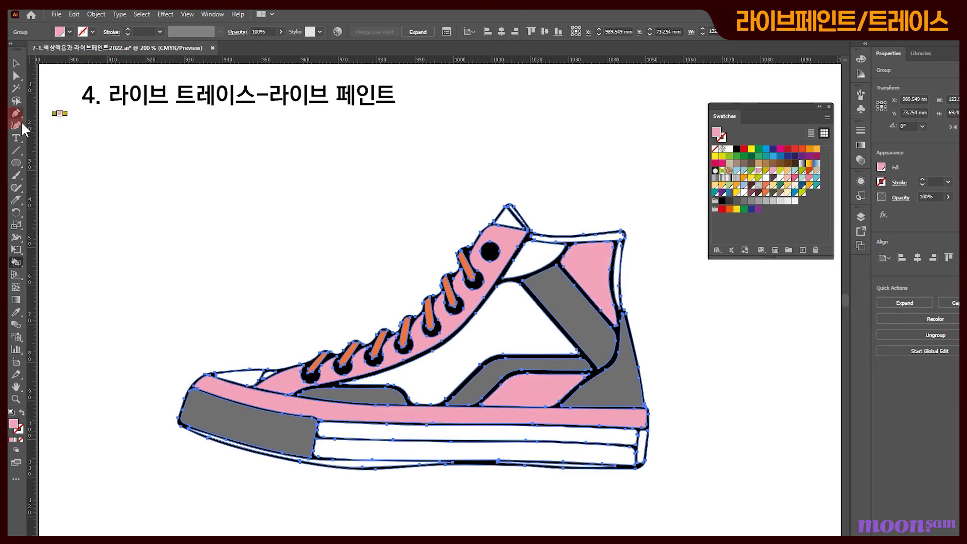
pyautogui.press('v')
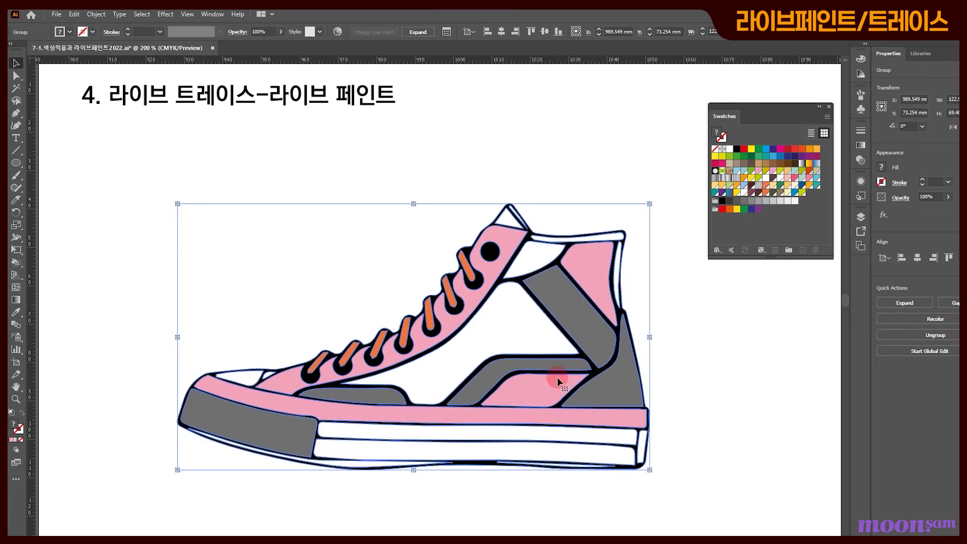
# Step: Expand the sneaker's Live Paint group into regular shapes and deselect it
pyautogui.click(96, 14)
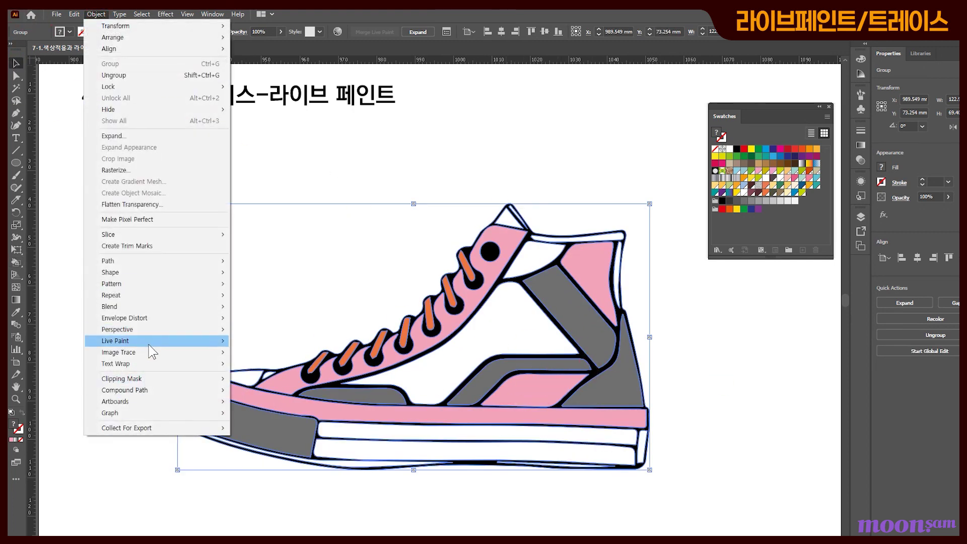
pyautogui.moveTo(149, 345)
pyautogui.click(266, 393)
pyautogui.click(650, 391)
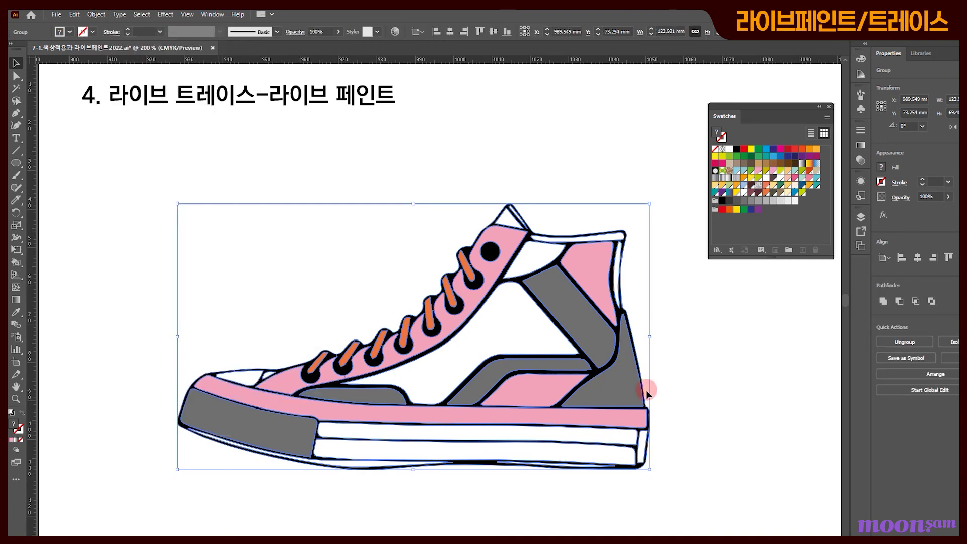
pyautogui.click(575, 332)
pyautogui.click(737, 397)
# Step: Move the sleigh and gift boxes image slightly up on the artboard and deselect it
pyautogui.scroll(-5, 736, 397)
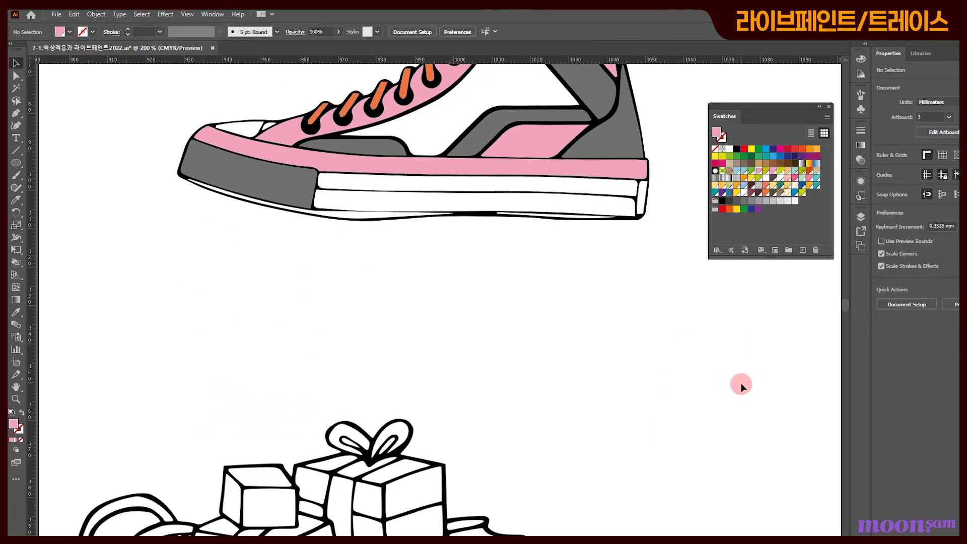
pyautogui.scroll(-4, 742, 385)
pyautogui.scroll(-1, 762, 388)
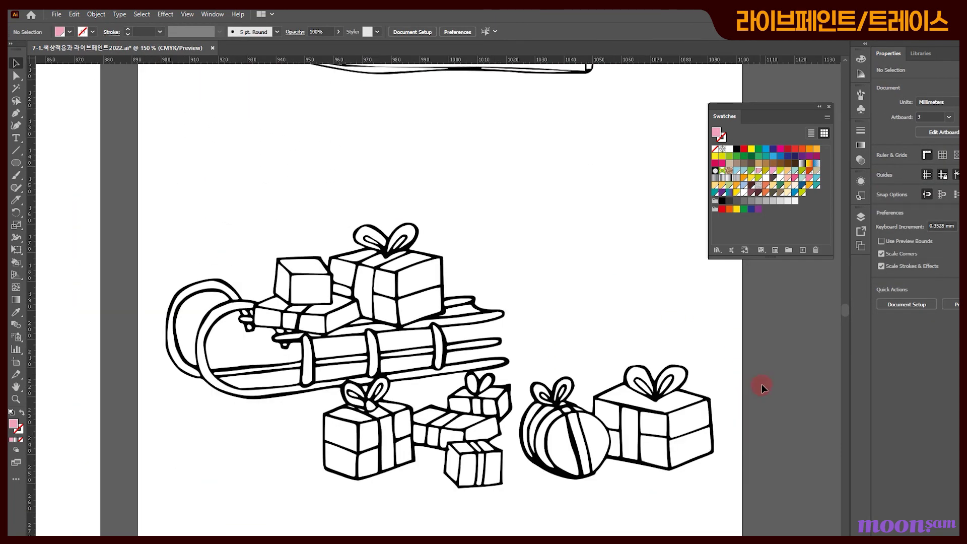
pyautogui.click(573, 300)
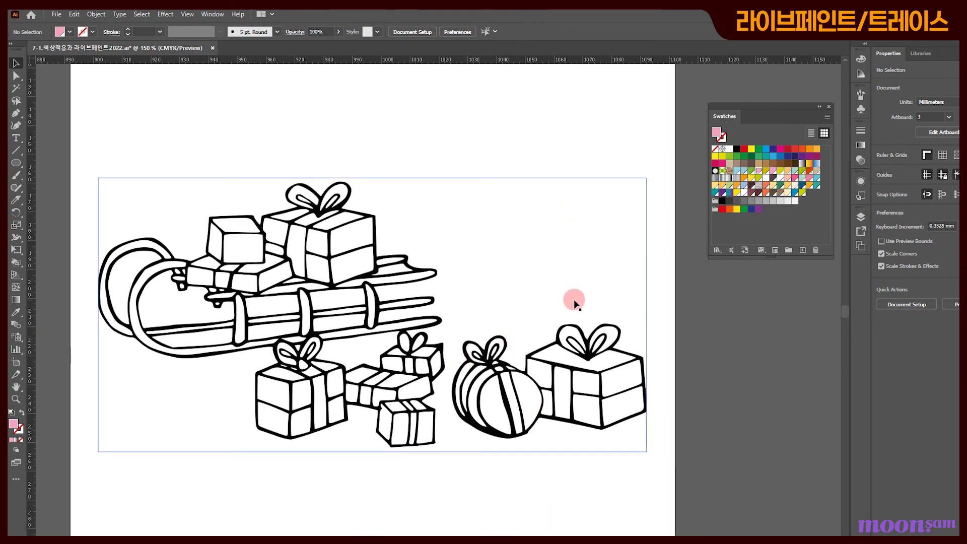
pyautogui.moveTo(439, 325); pyautogui.dragTo(437, 317)
pyautogui.hotkey('ctrl', 'shift', 'a')
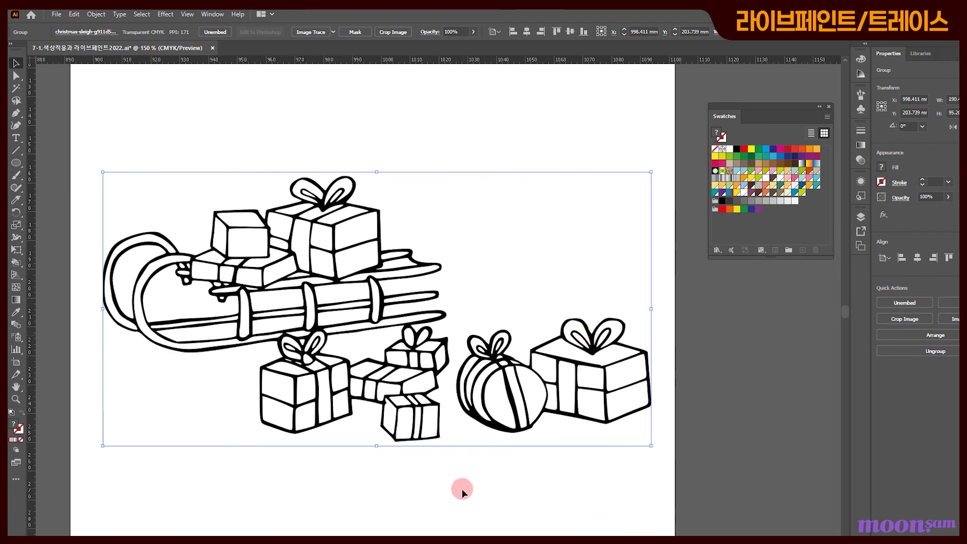
pyautogui.click(636, 512)
pyautogui.hotkey('ctrl', '0')
pyautogui.moveTo(390, 446); pyautogui.dragTo(965, 452)
pyautogui.moveTo(742, 441); pyautogui.dragTo(304, 443)
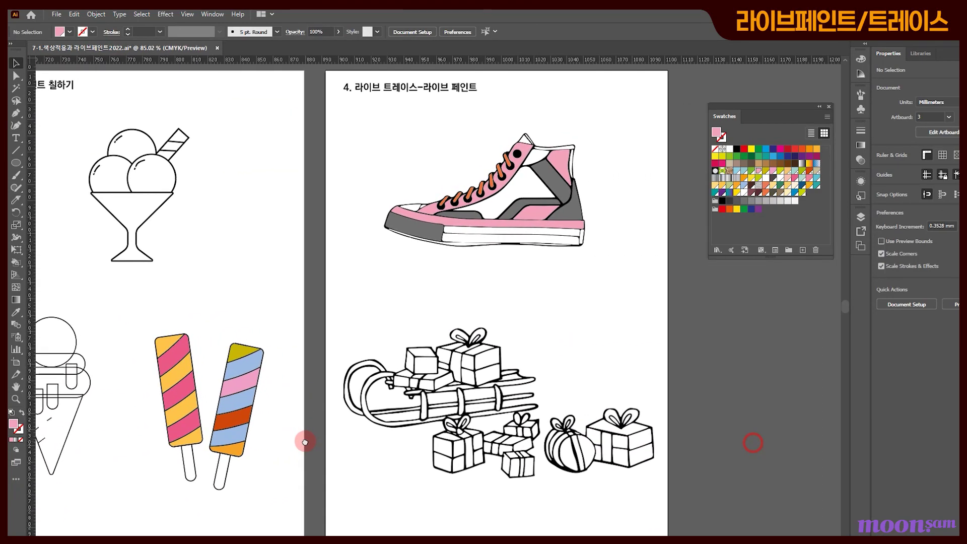